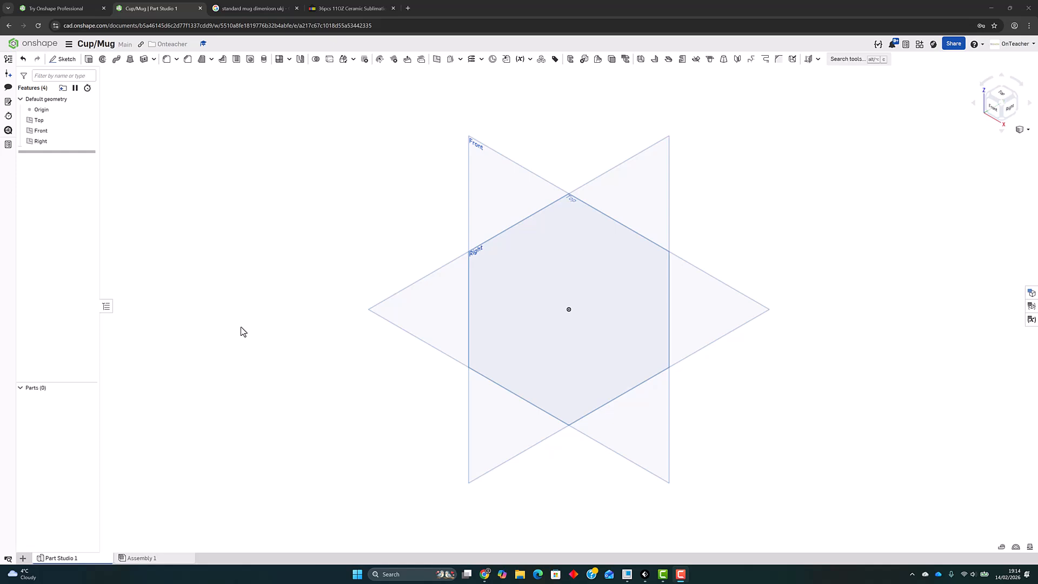
left_click(261, 220)
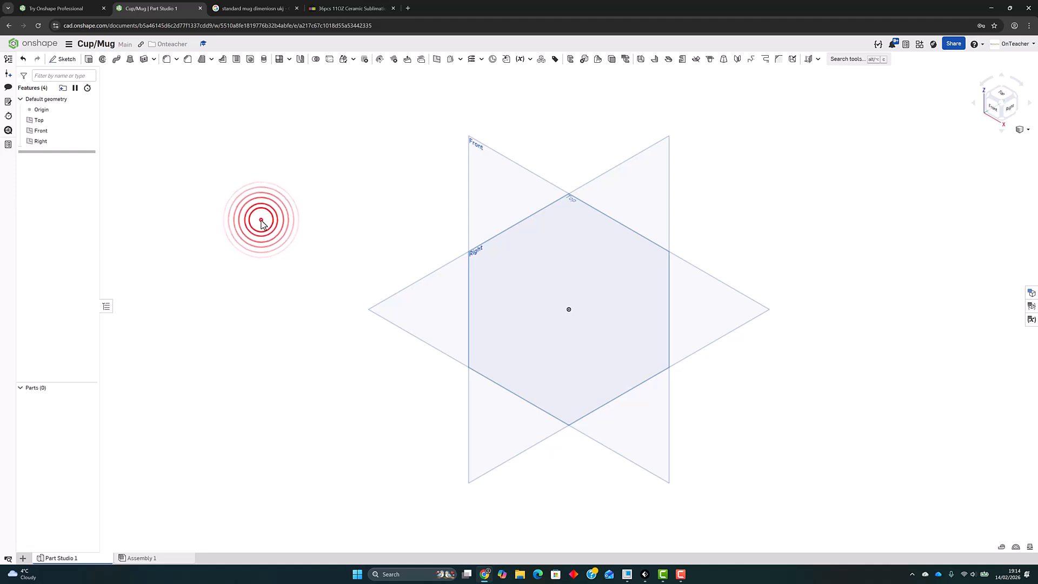
left_click(261, 220)
right_click(261, 220)
right_click(239, 234)
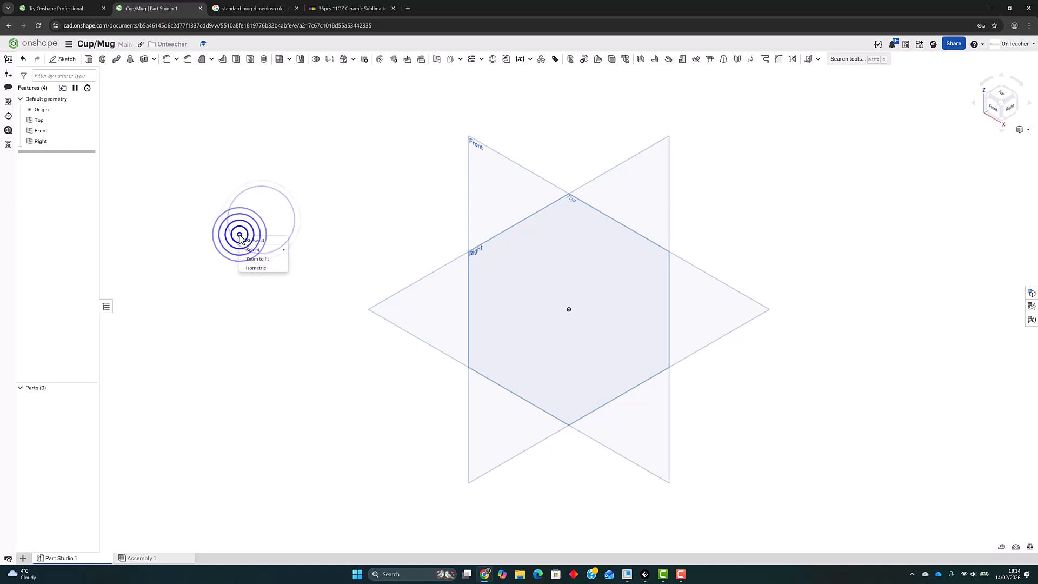
left_click(207, 214)
left_click(168, 130)
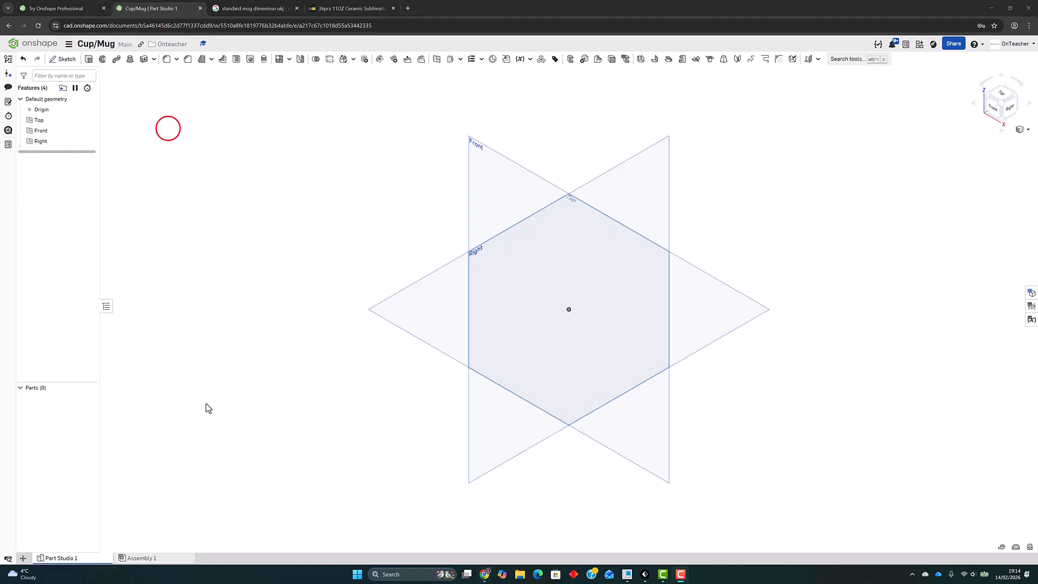
Step: Start a sketch on the Front plane and draw a corner rectangle from the origin, about 78 mm wide and 104 mm high
left_click(61, 61)
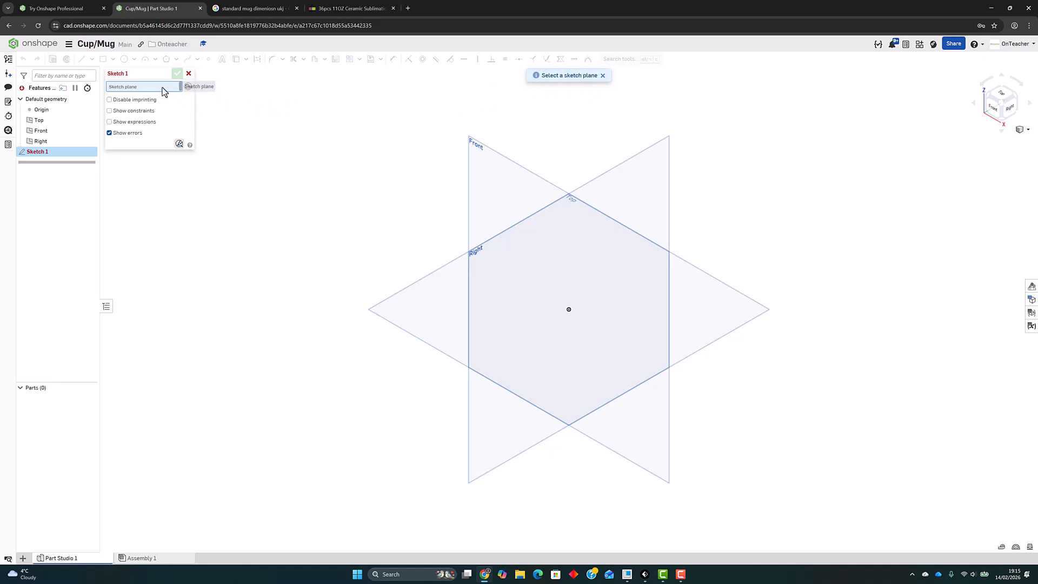
left_click(59, 135)
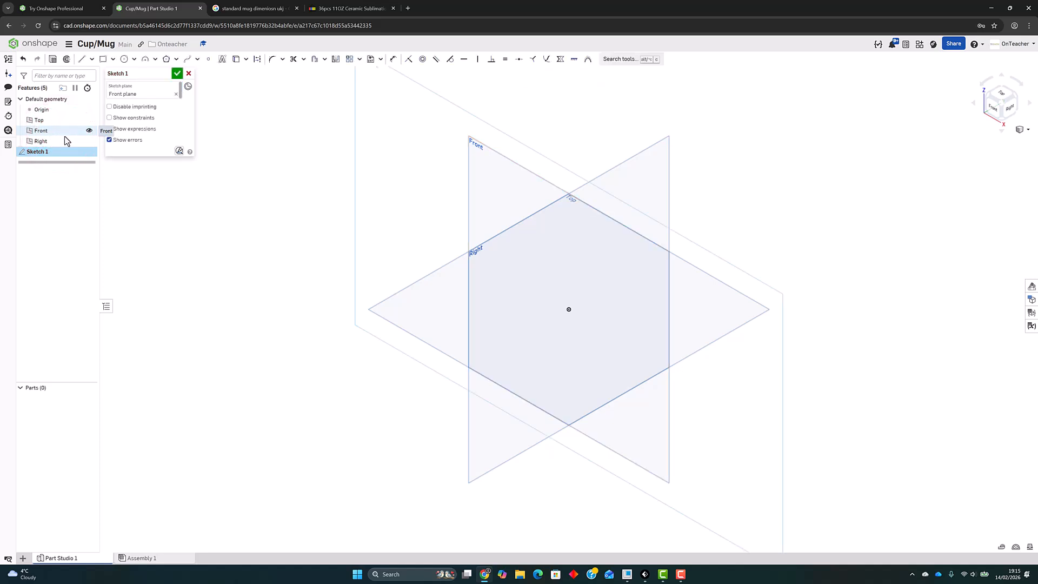
key("n")
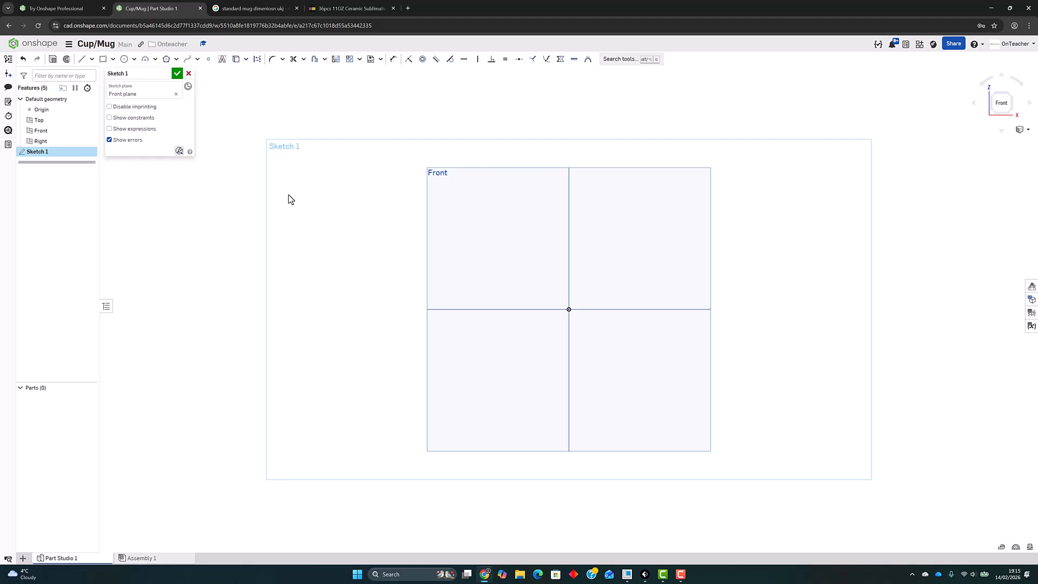
left_click(111, 60)
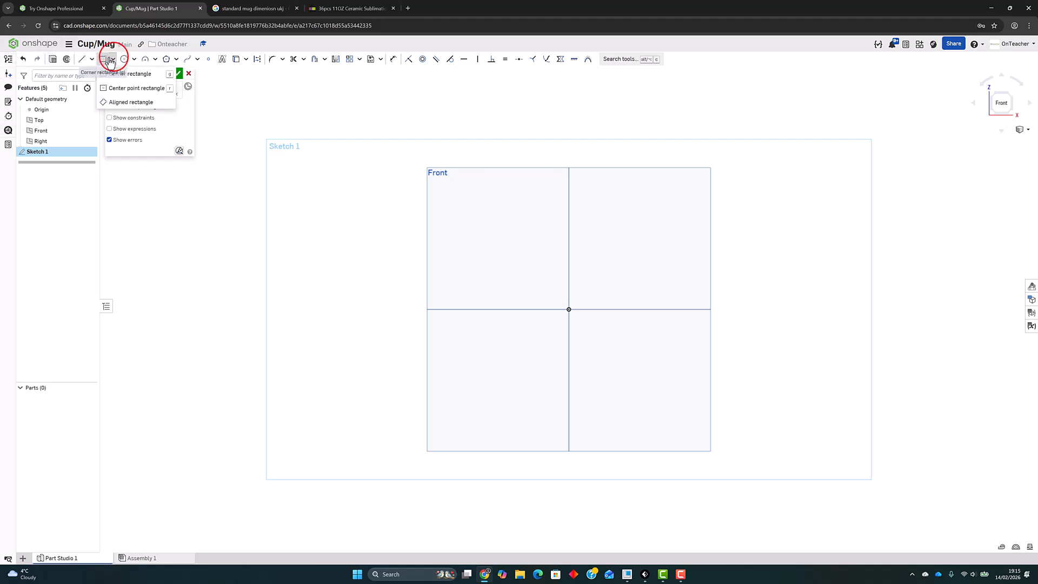
left_click(123, 77)
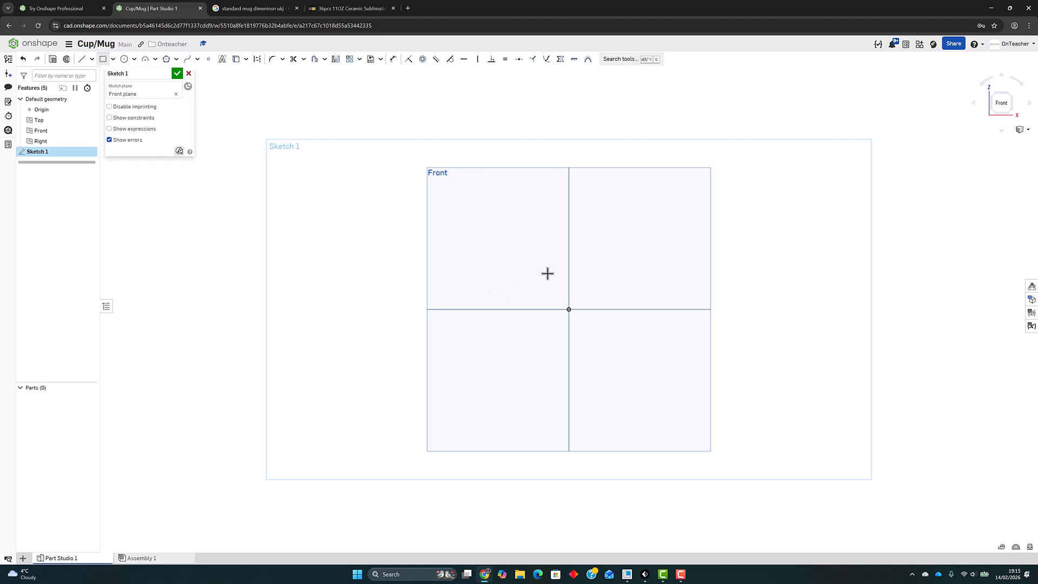
left_click(568, 309)
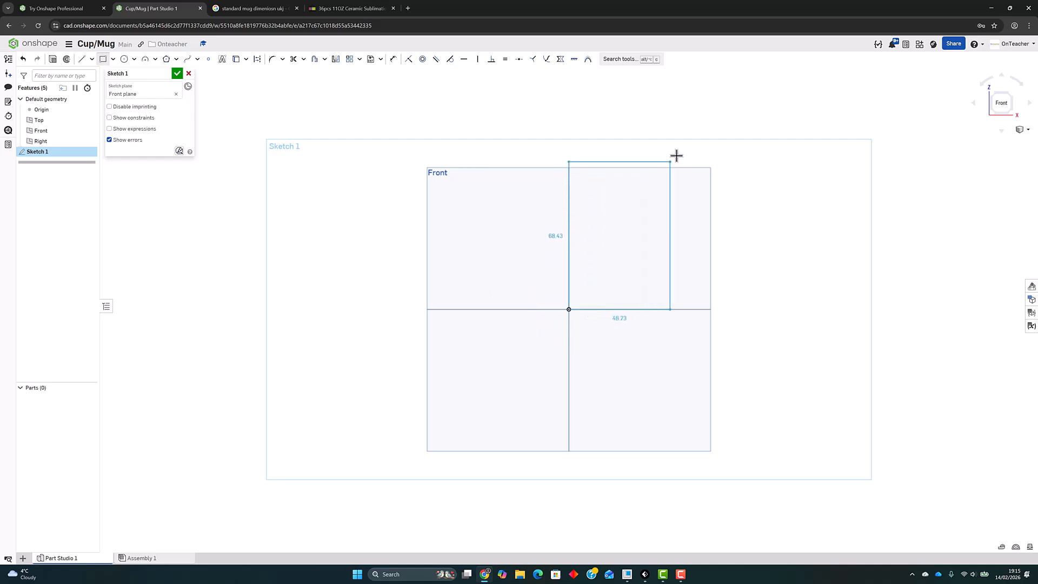
left_click(716, 112)
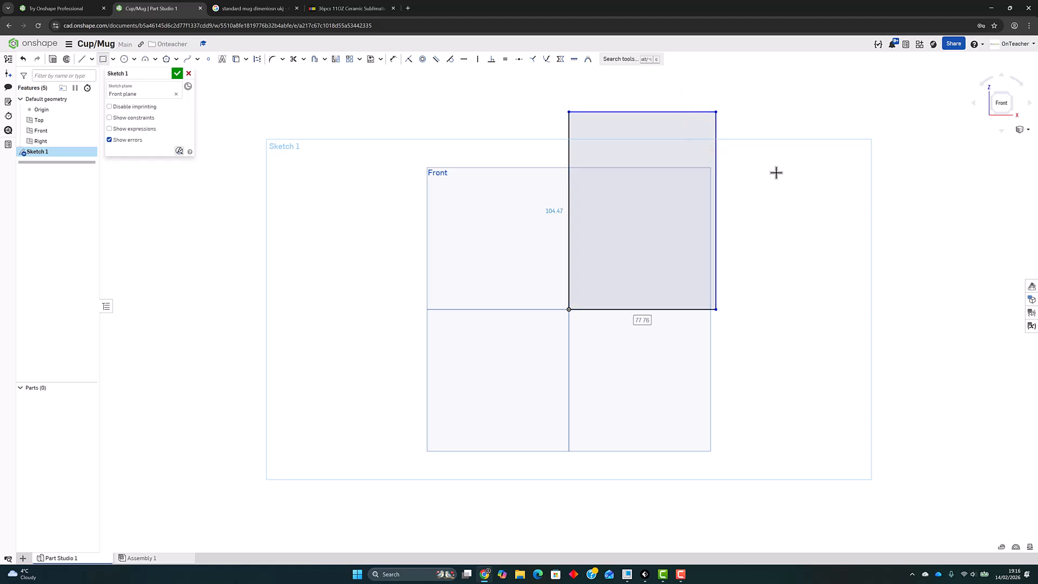
Step: Set the rectangle's width to 42.5 mm and its height to 95 mm, and finish the sketch
type("42.5")
key("Return")
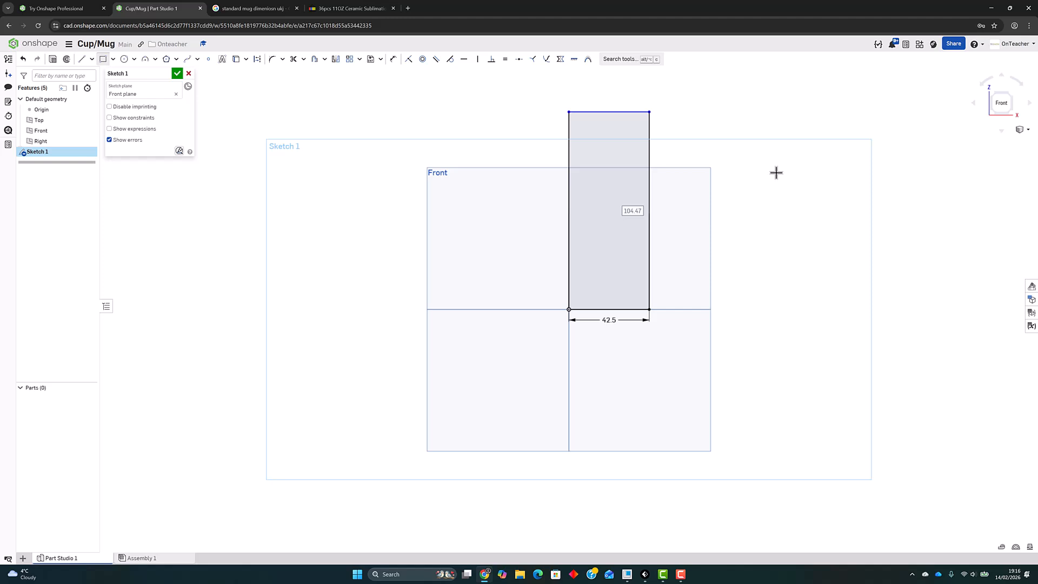
type("95")
key("Return")
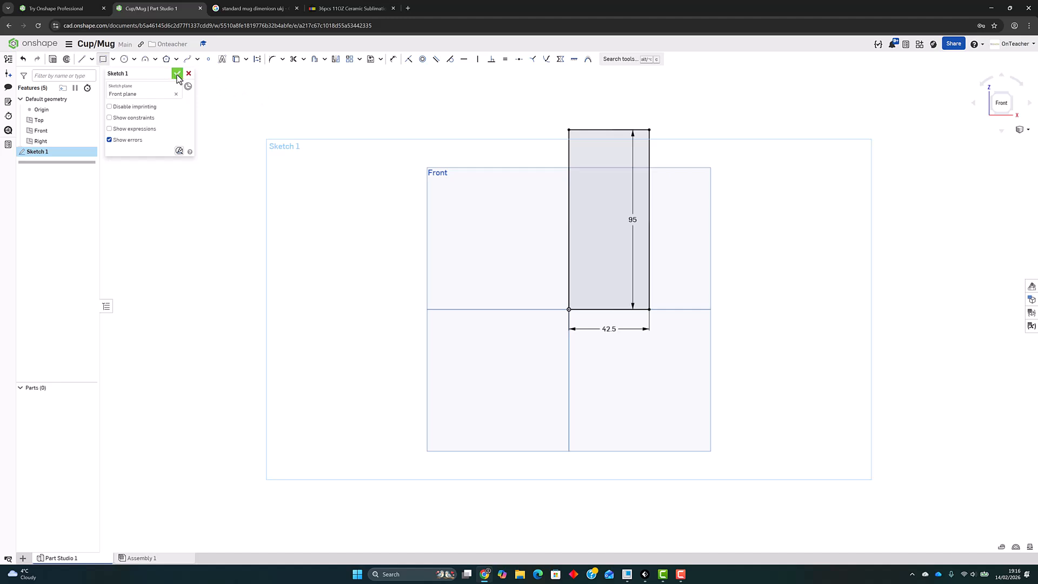
left_click(177, 74)
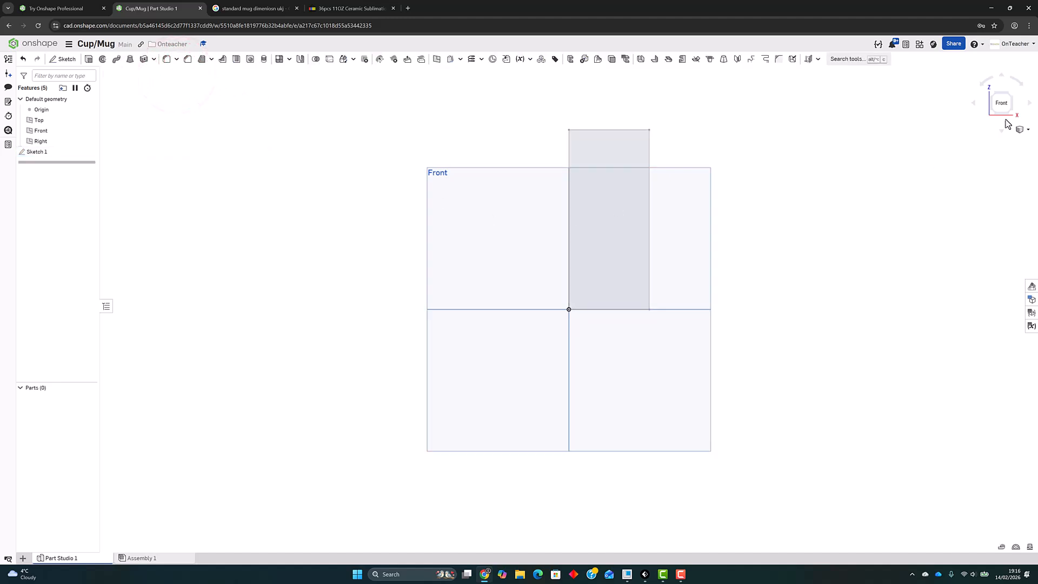
Step: Revolve the rectangle a full turn around its vertical edge through the origin as a new solid
left_click(1028, 131)
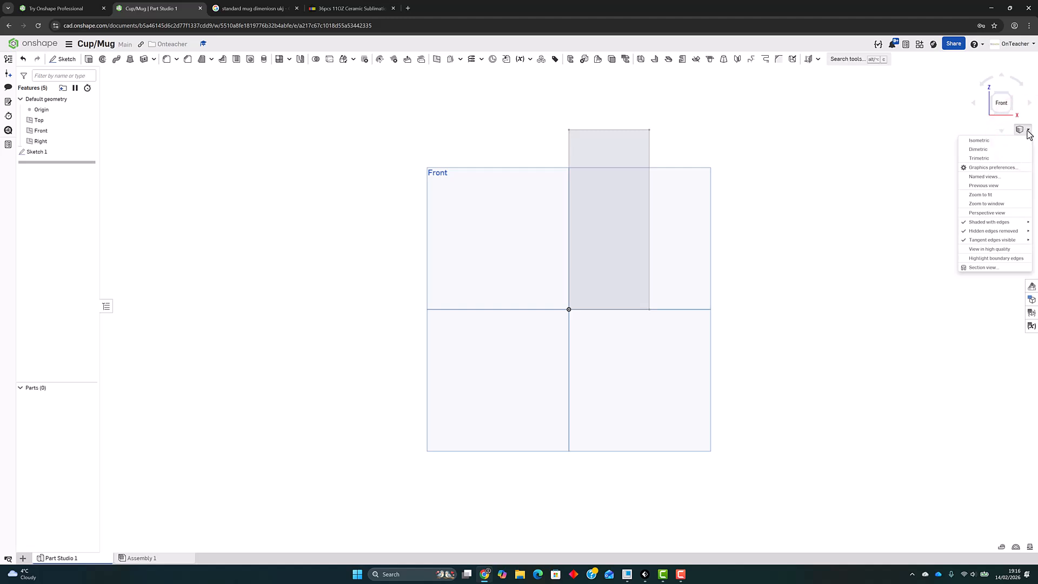
left_click(989, 142)
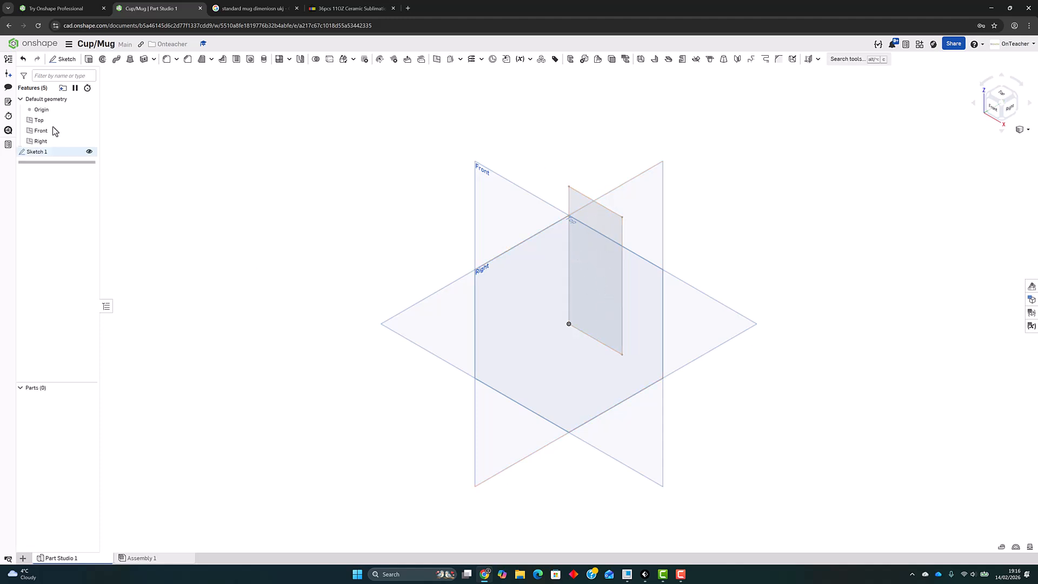
left_click(103, 60)
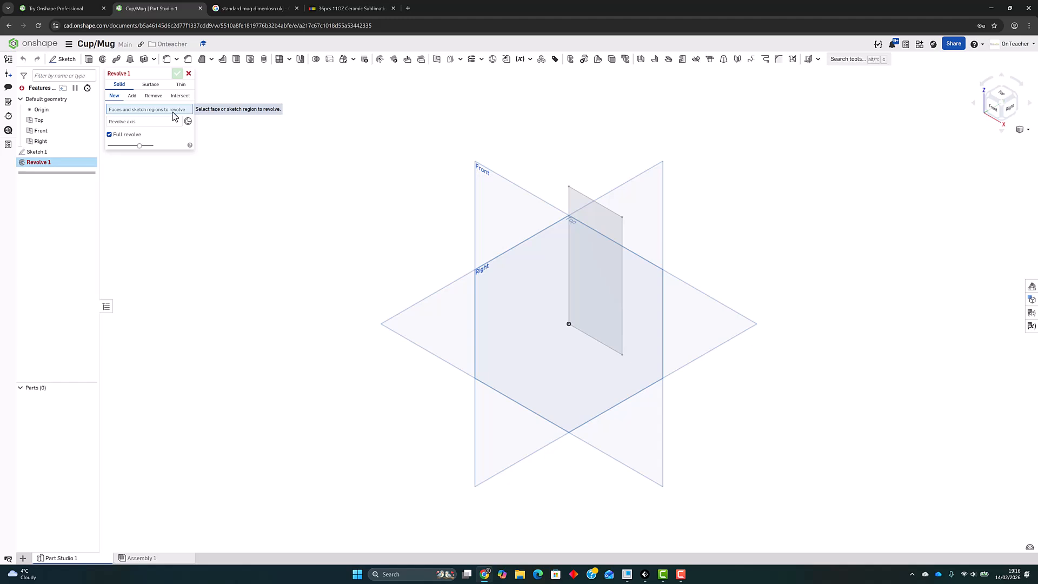
left_click(63, 156)
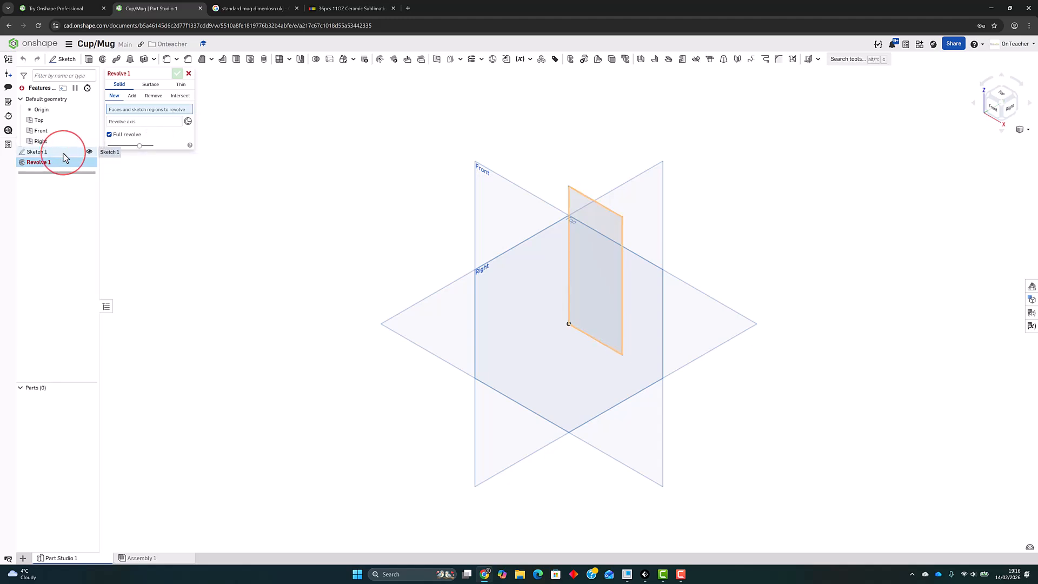
left_click(133, 131)
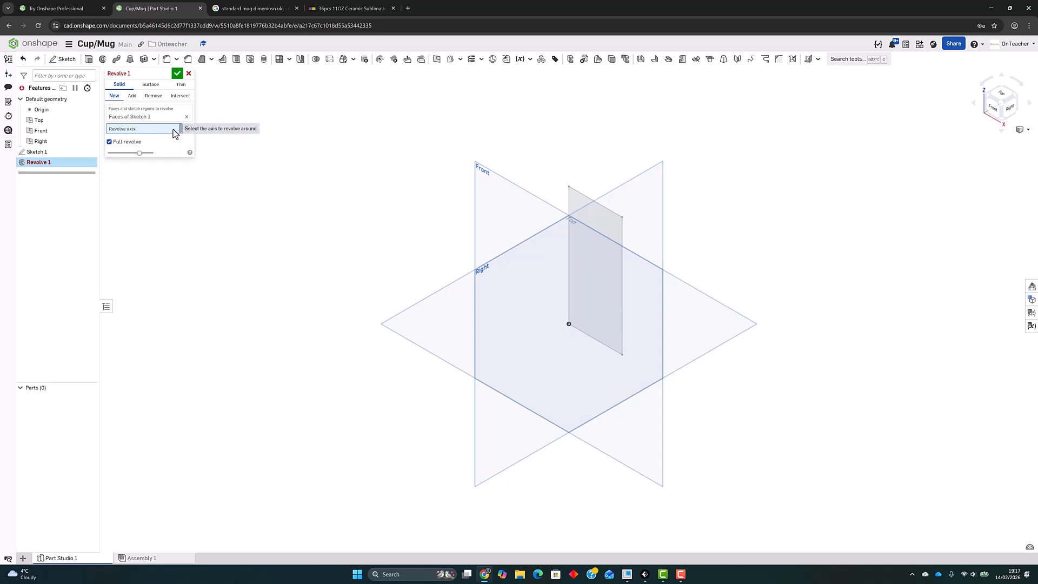
left_click(569, 234)
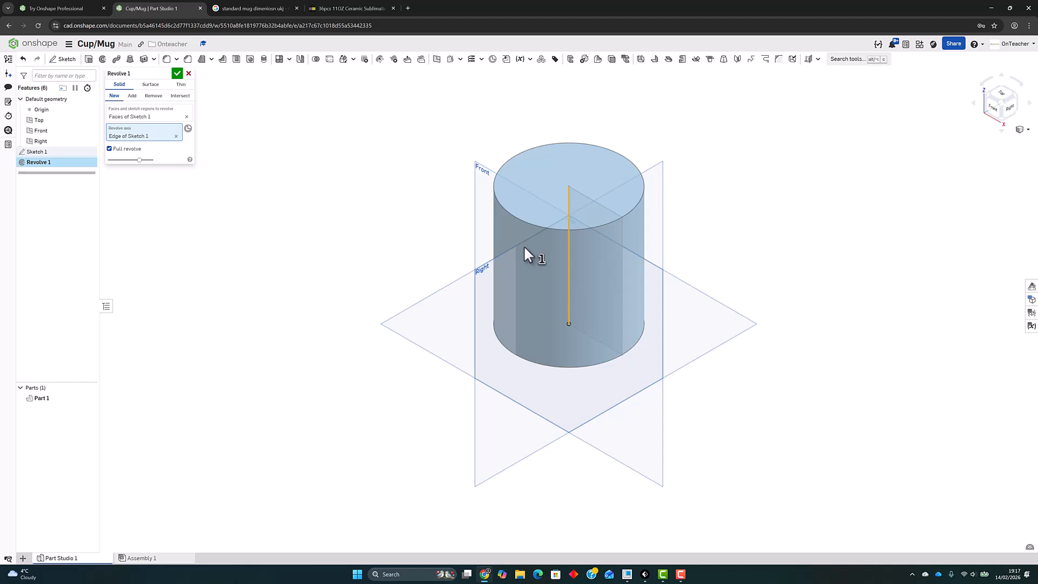
left_click(178, 74)
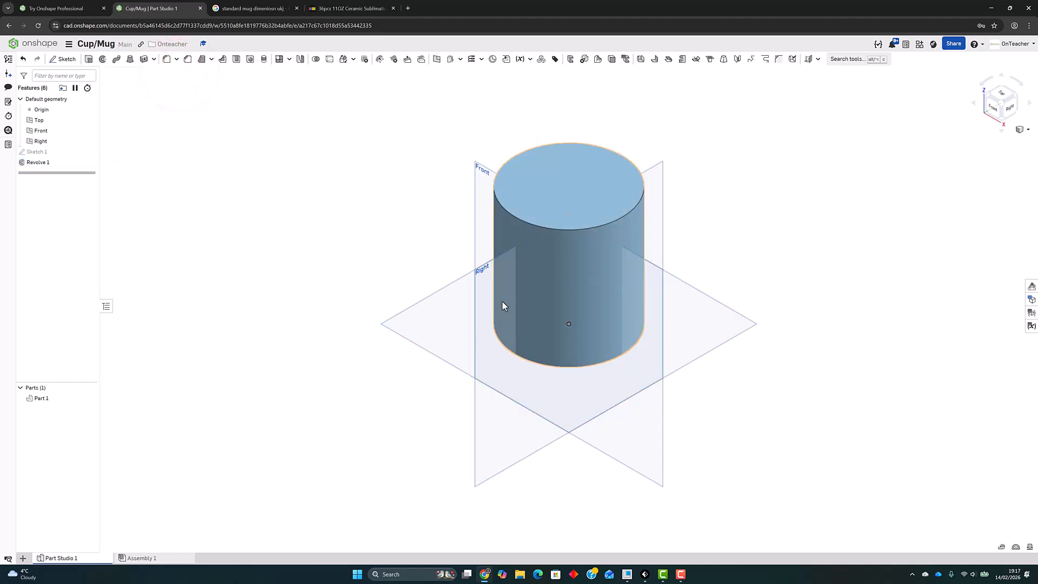
Step: Add a fillet to the cylinder's bottom circular edge with a radius of 3 mm
right_click_drag(463, 354, 469, 317)
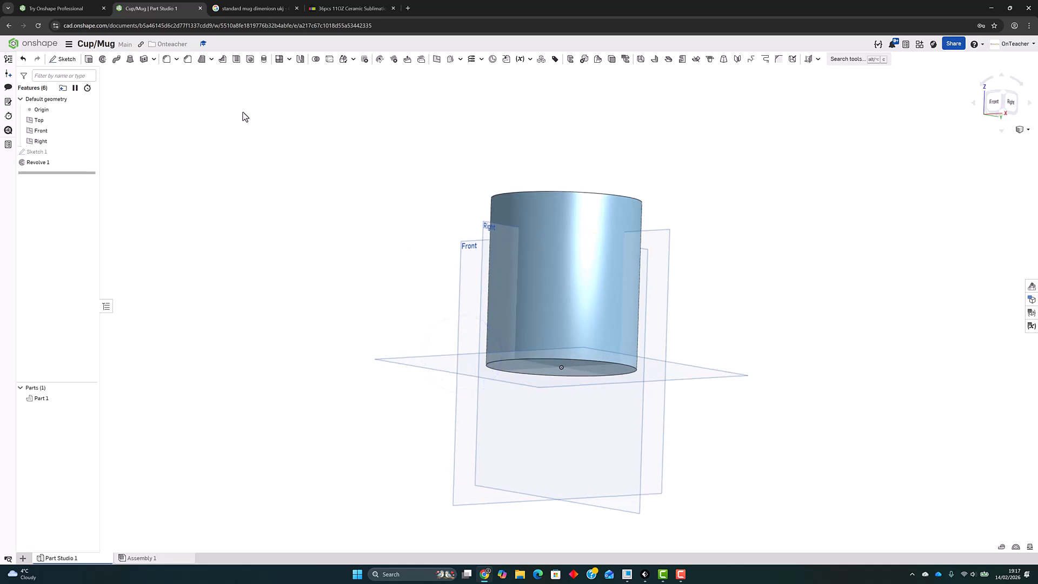
left_click(167, 63)
left_click(542, 361)
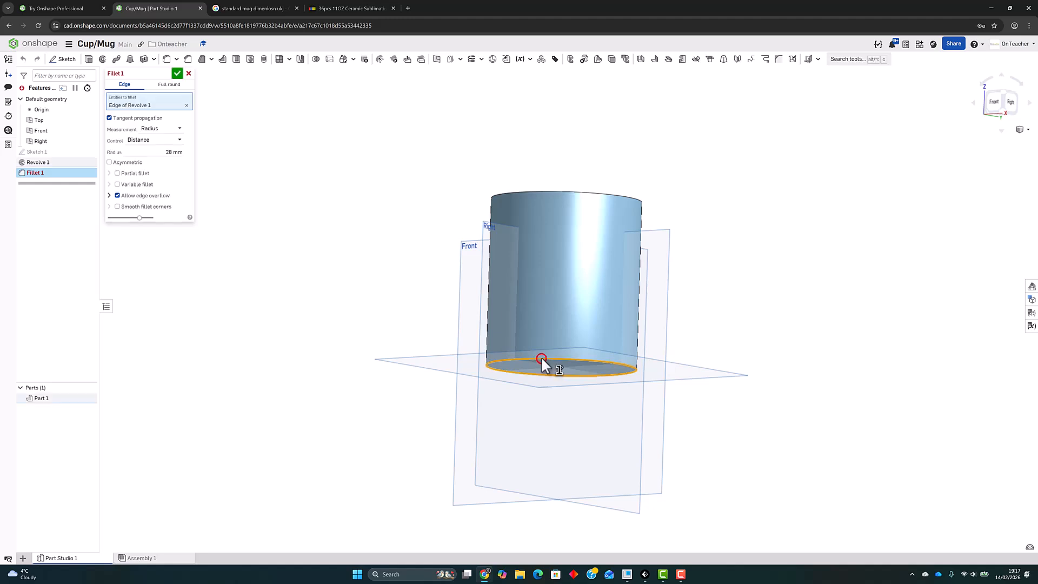
left_click(169, 151)
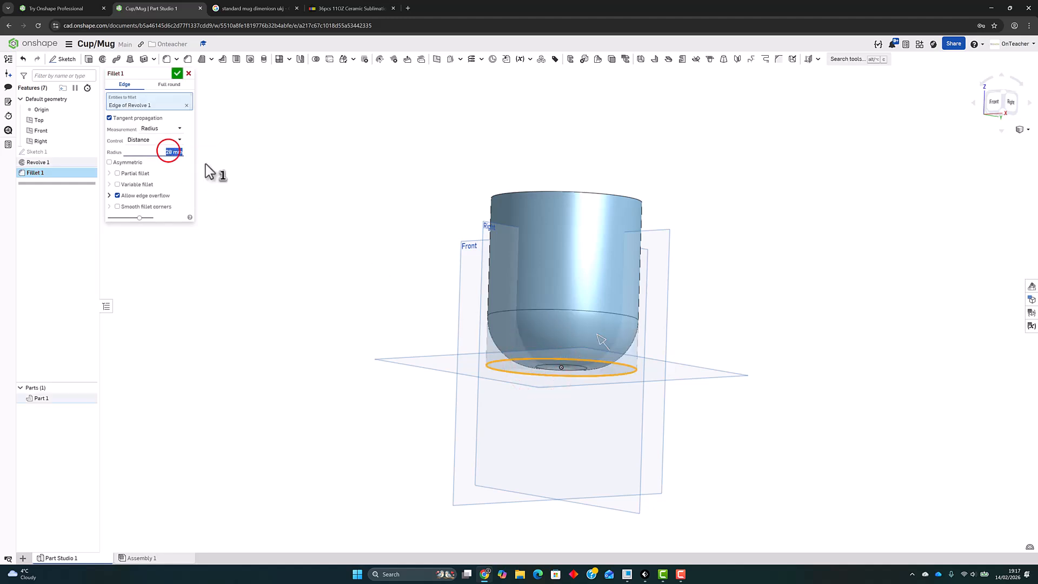
type("3")
key("Return")
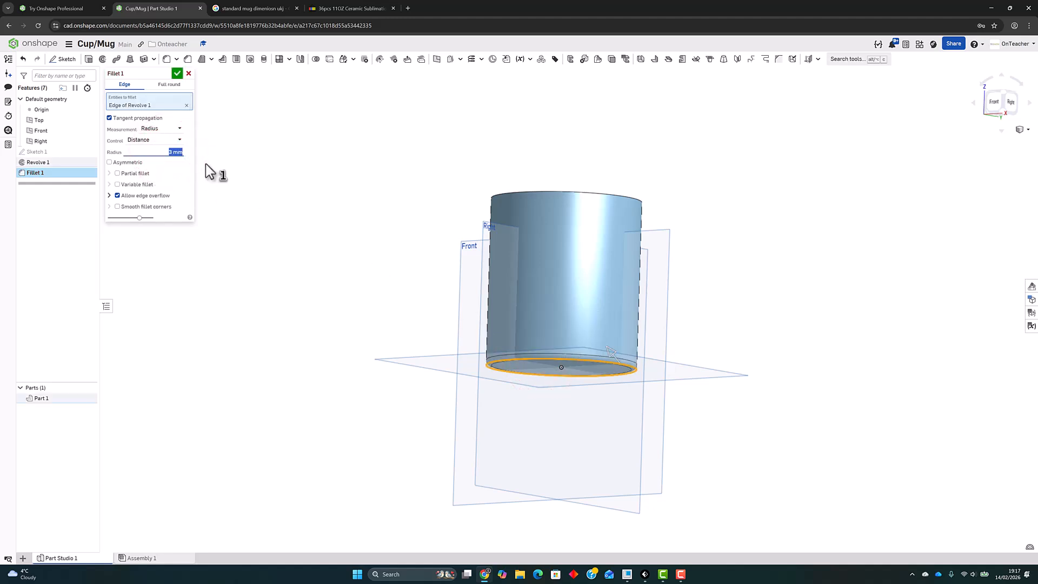
Step: Set the bottom edge fillet's radius to 5 mm and accept the feature
right_click_drag(265, 186, 242, 164)
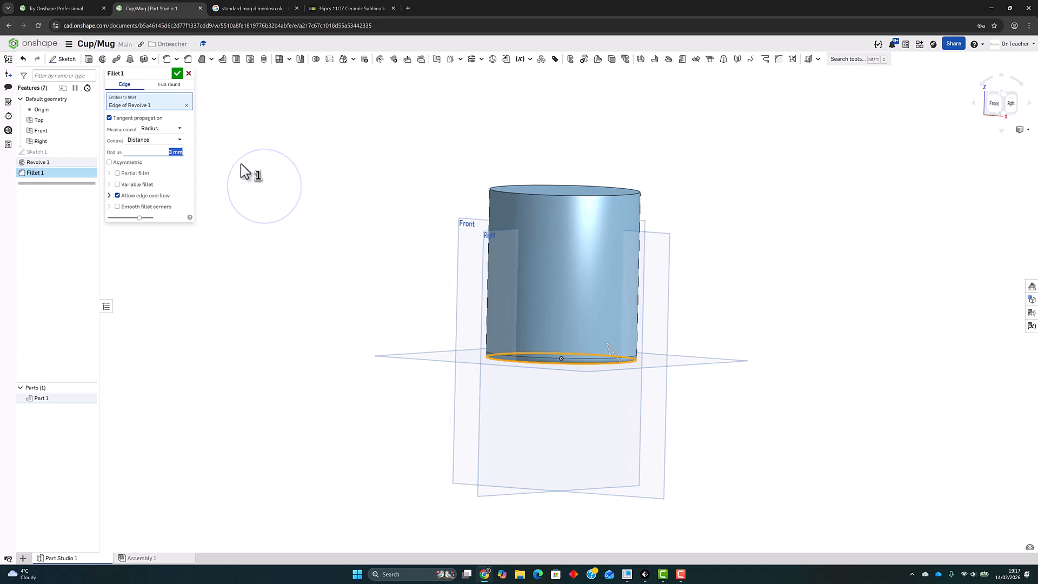
type("5")
right_click_drag(242, 164, 241, 142)
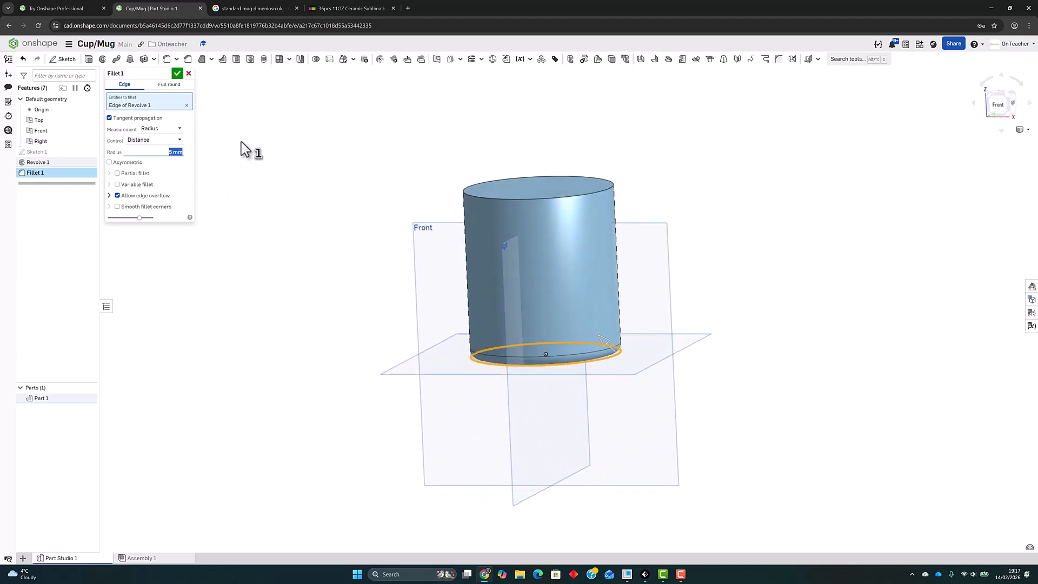
left_click(176, 77)
Step: Create a plane offset 41 mm from the Right plane, just inside the cylinder's outer wall
right_click_drag(292, 229, 299, 239)
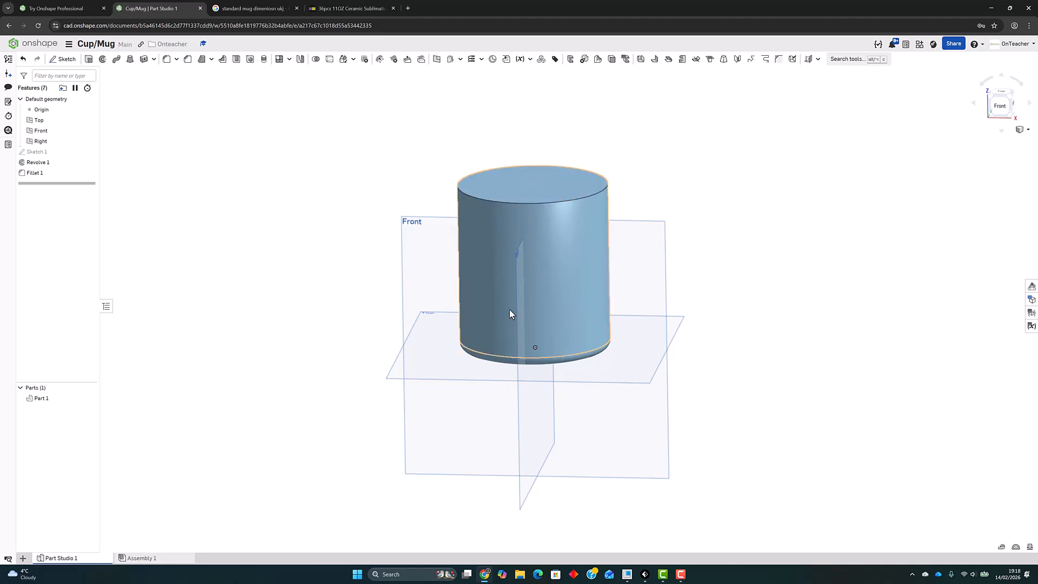
right_click_drag(534, 310, 634, 295)
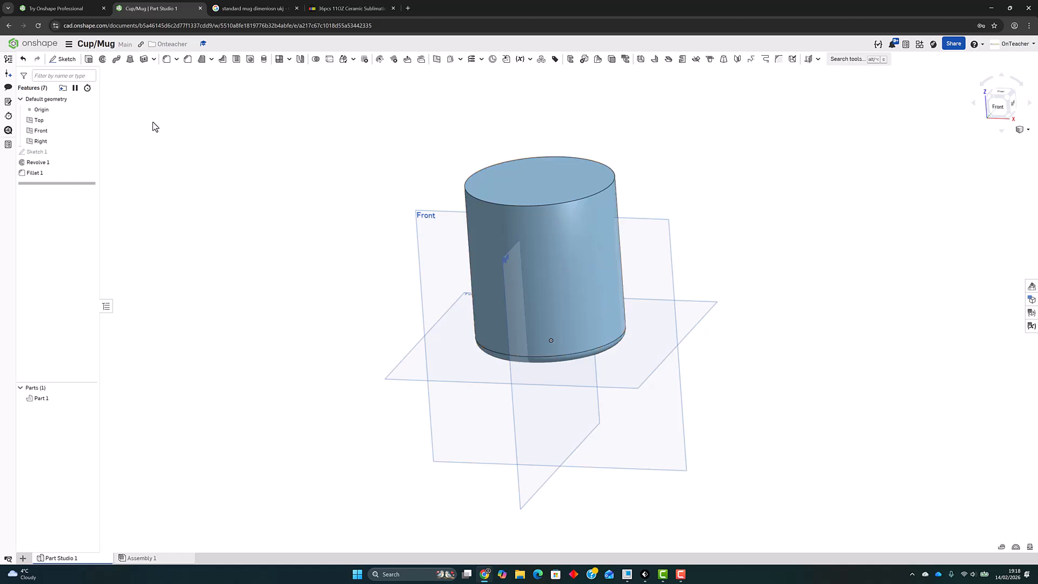
left_click(436, 60)
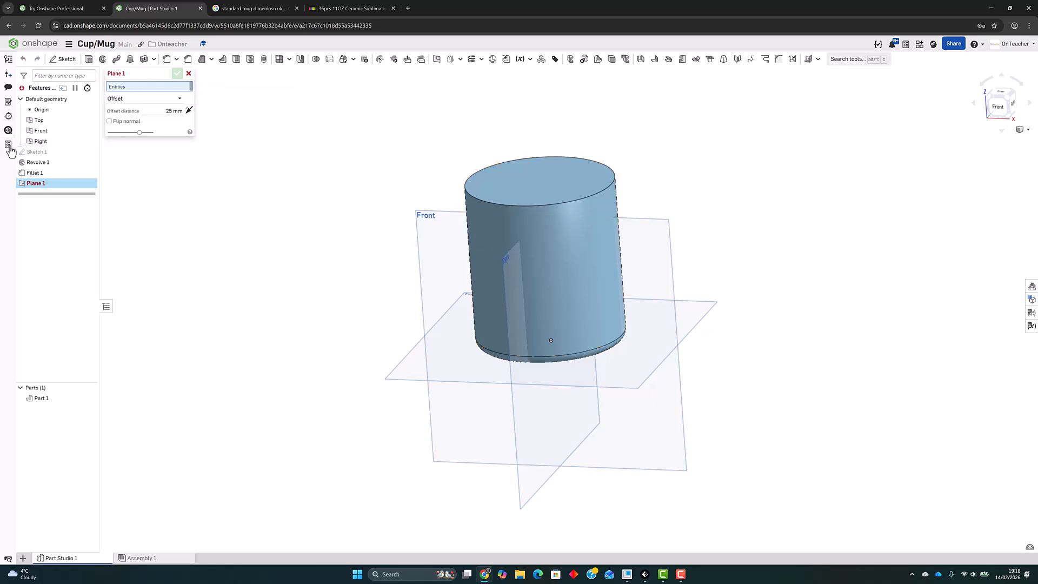
left_click(41, 141)
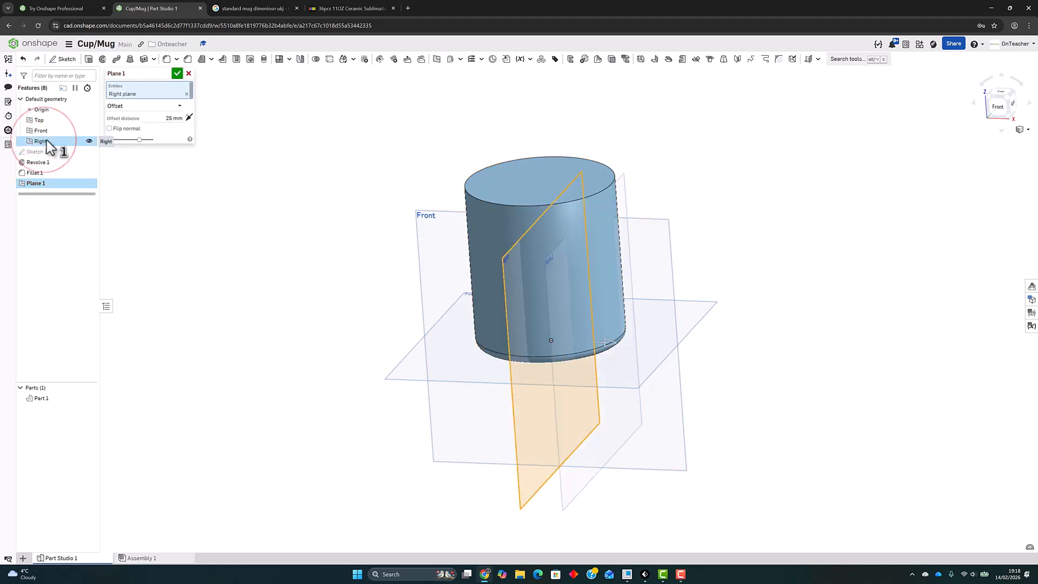
right_click_drag(416, 277, 433, 260)
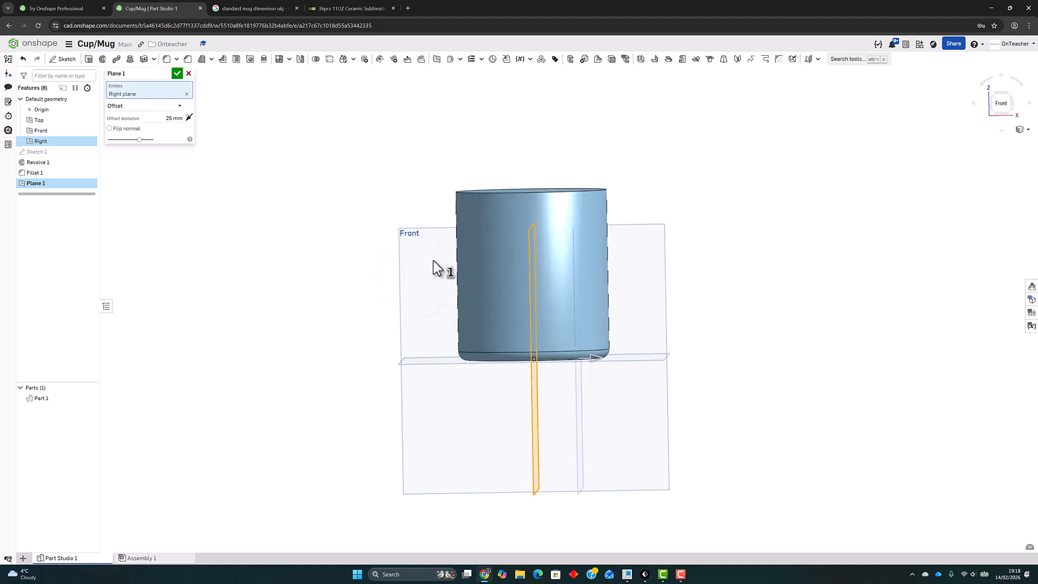
left_click(1003, 106)
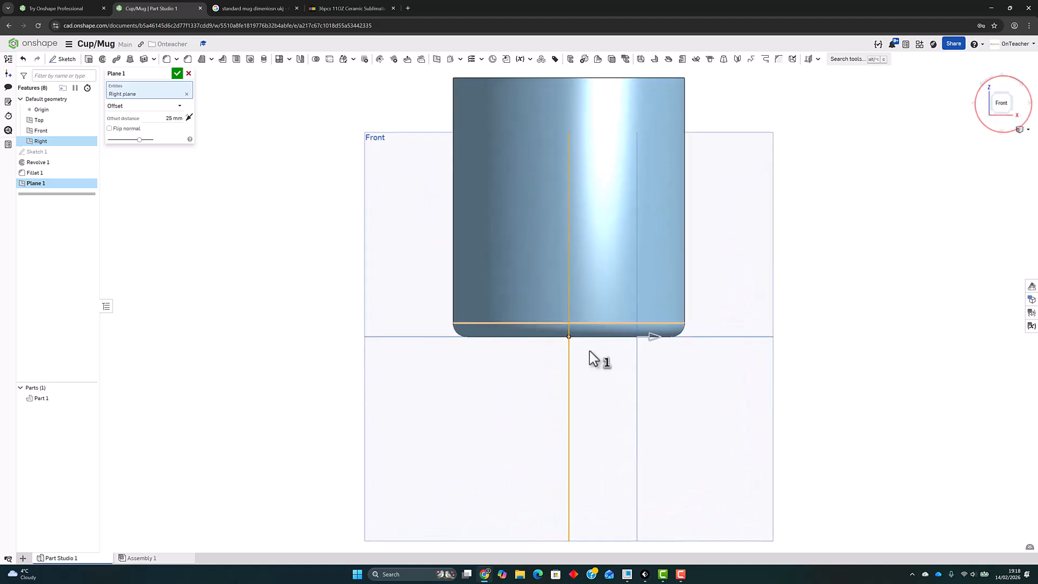
left_click_drag(653, 338, 696, 337)
left_click(167, 118)
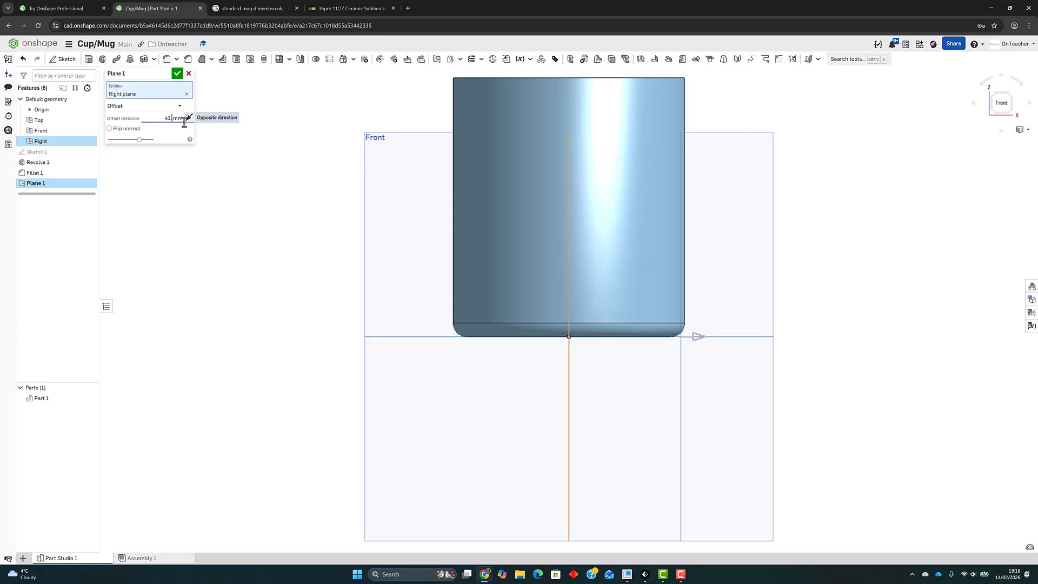
left_click(178, 73)
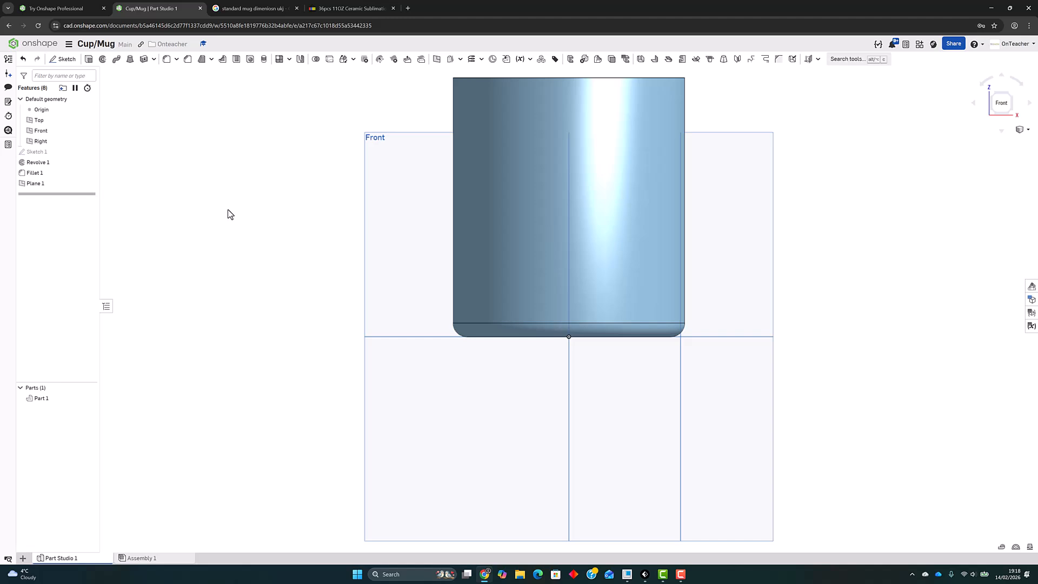
Step: Sketch a 10 mm diameter circle on the offset plane, centred on the vertical axis near the cylinder's top edge, and accept the sketch
left_click(1022, 130)
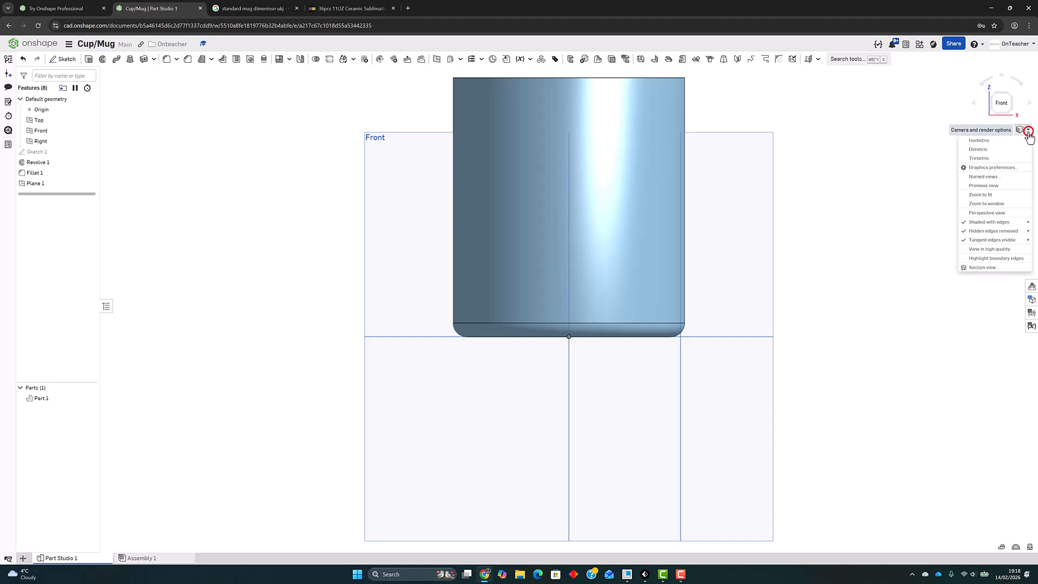
left_click(998, 142)
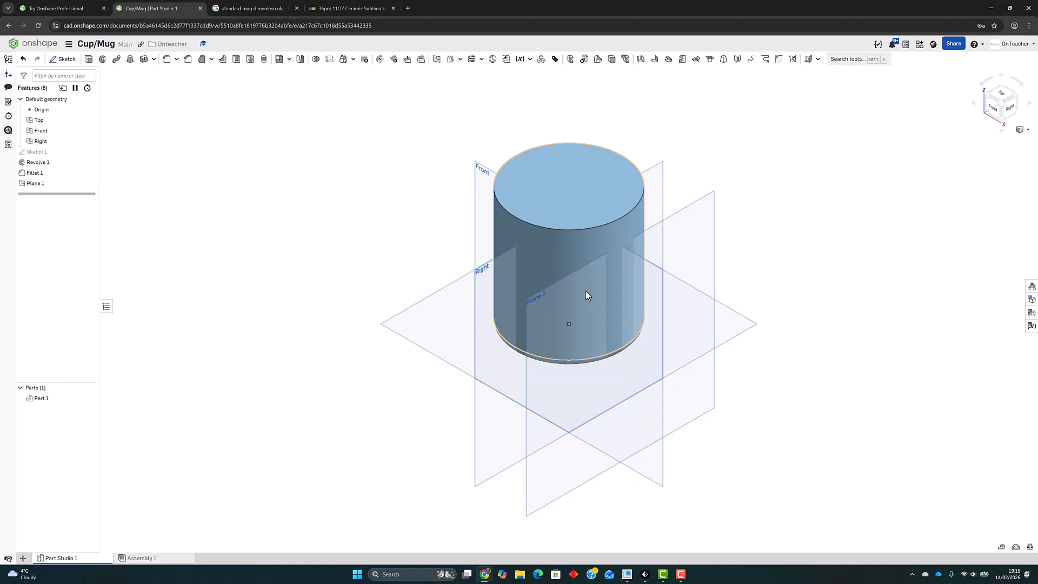
key("shift+4")
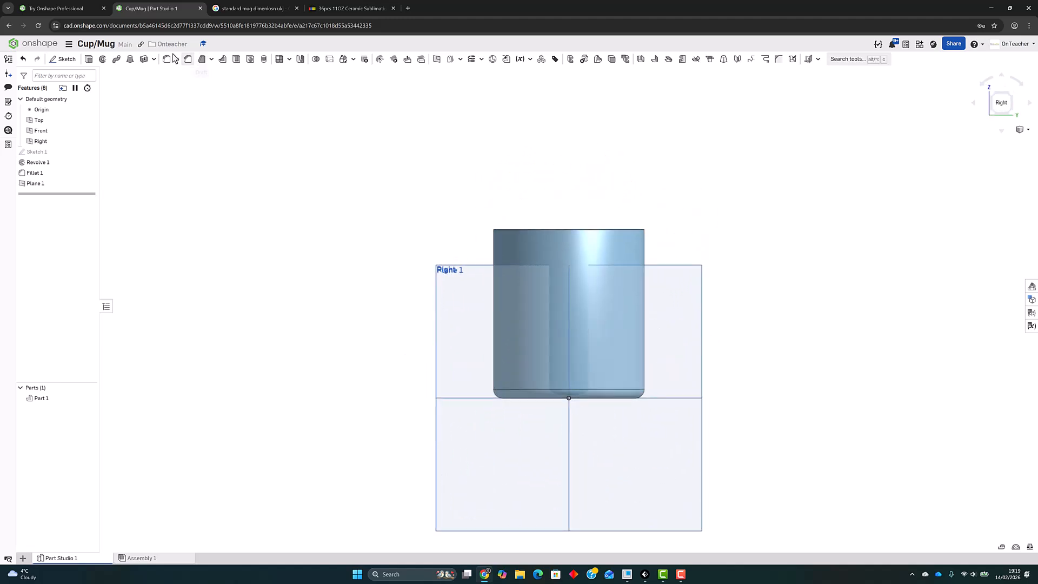
left_click(54, 58)
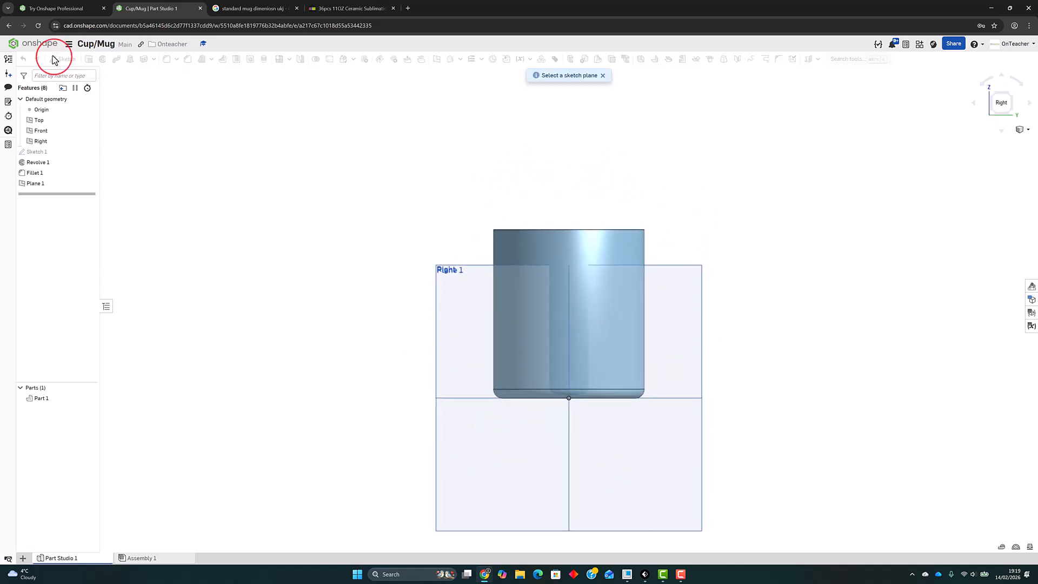
left_click(64, 183)
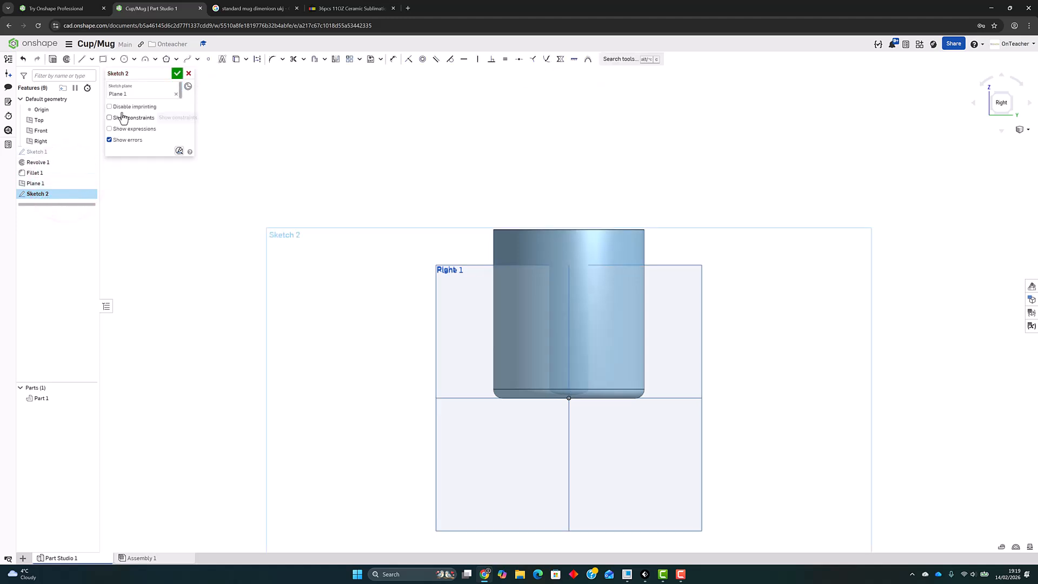
left_click(125, 59)
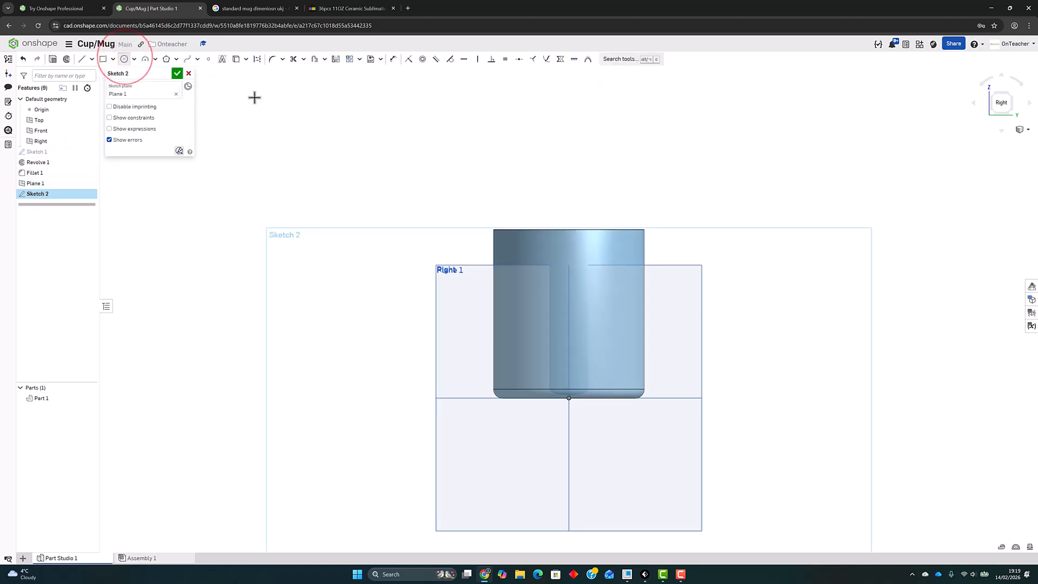
left_click(569, 247)
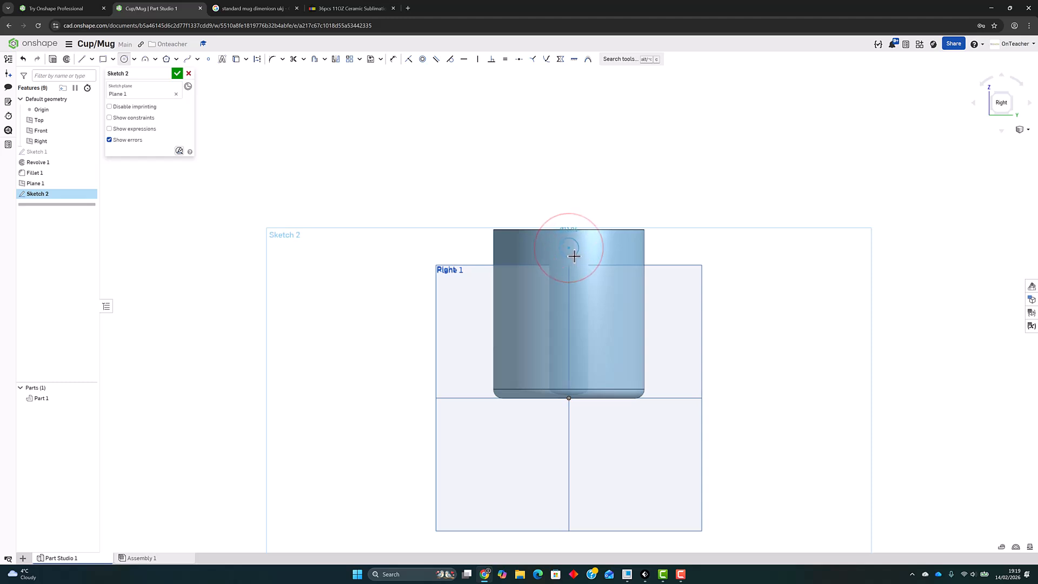
left_click(574, 256)
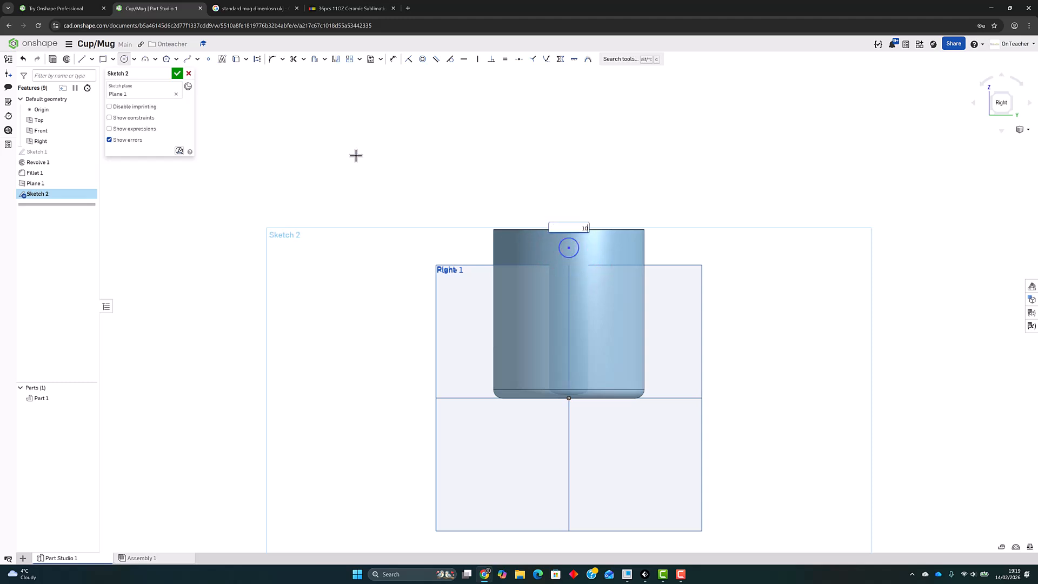
type("10")
key("Return")
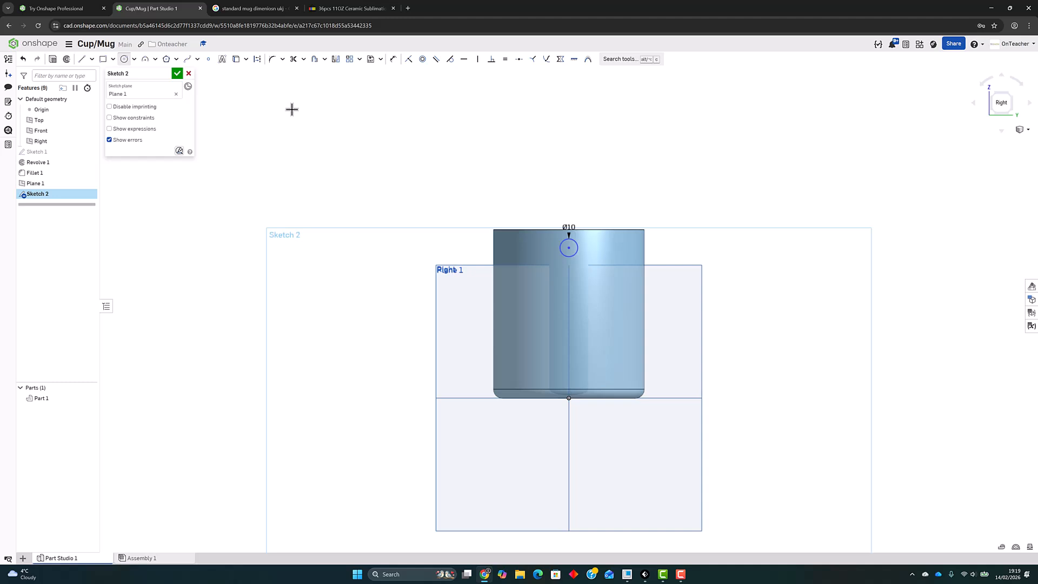
left_click(177, 74)
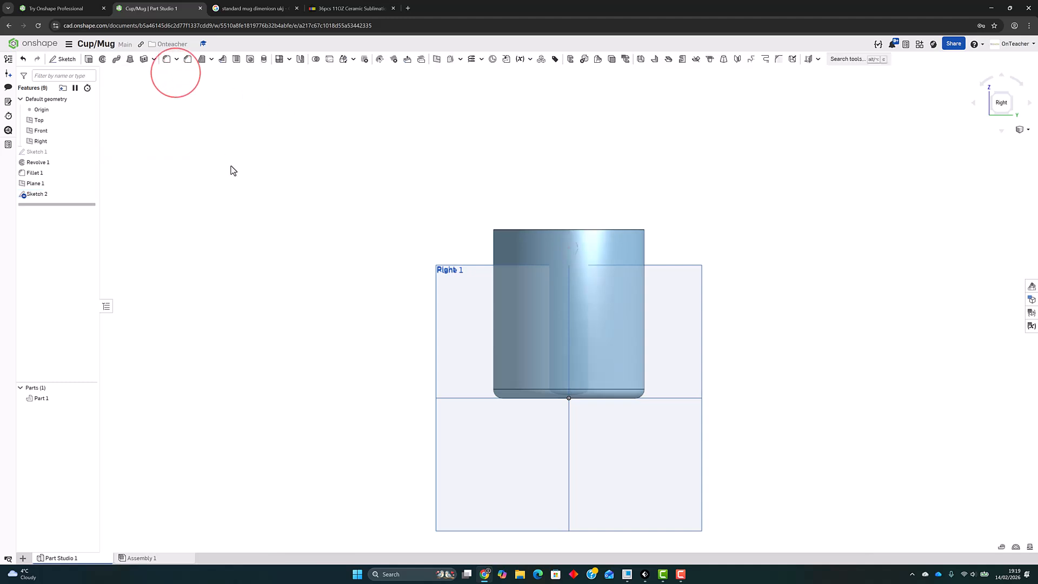
Step: Sketch a six-point spline on the Front plane as the handle path, from the wall near the rim outward and back near the base; accept it
left_click(1020, 130)
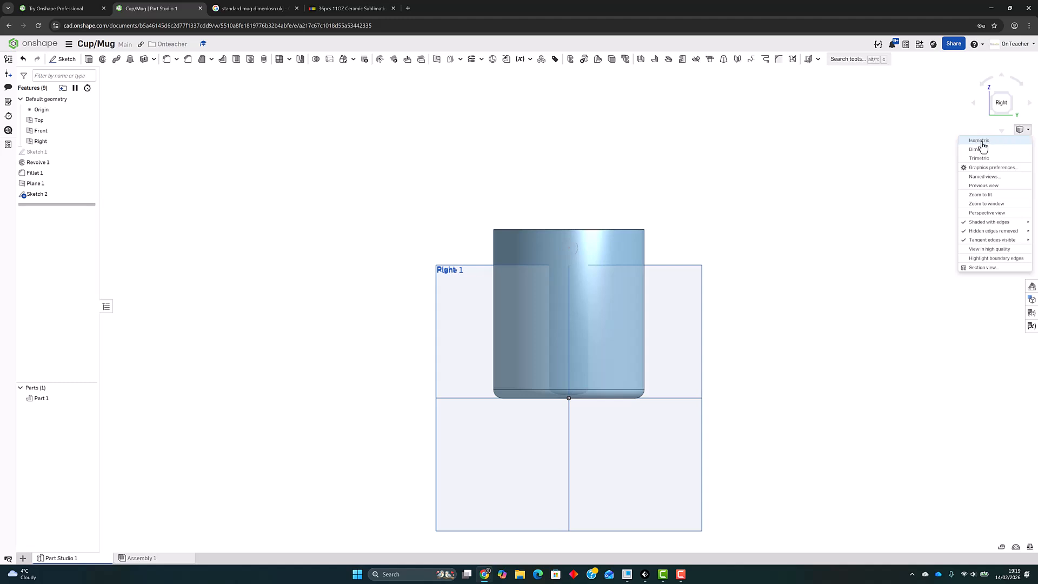
left_click(982, 142)
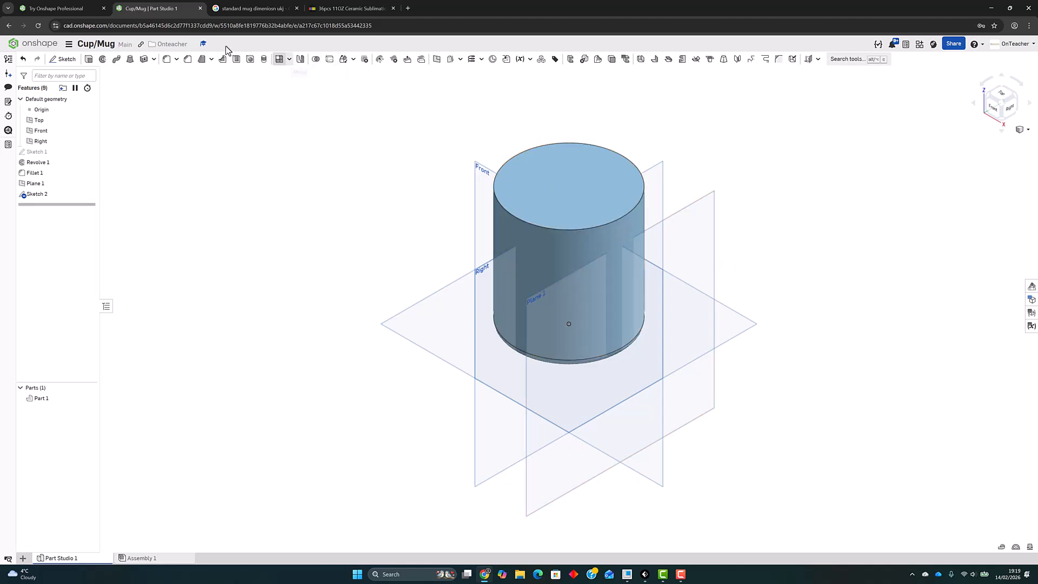
left_click(68, 60)
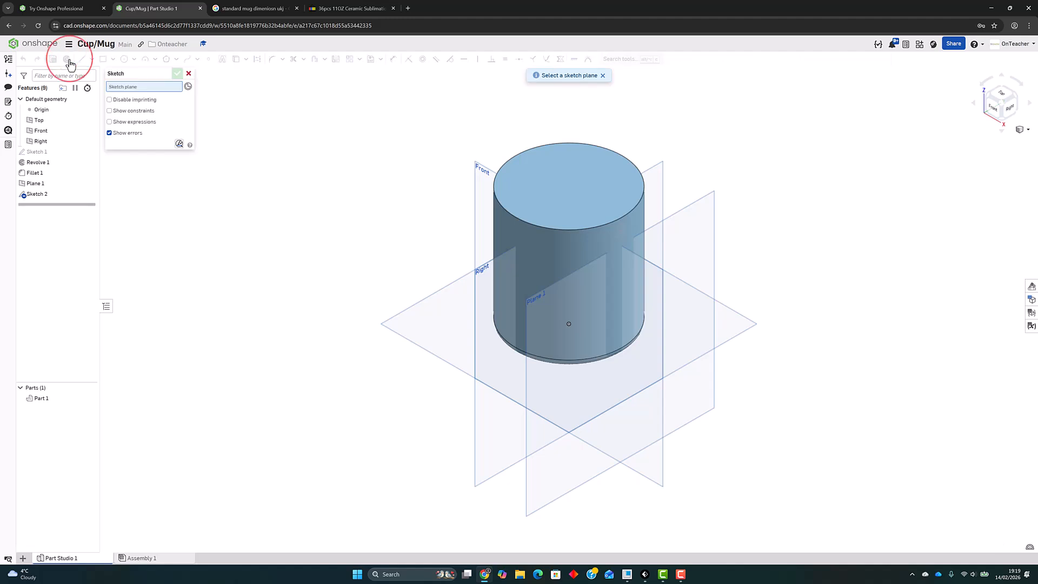
left_click(482, 171)
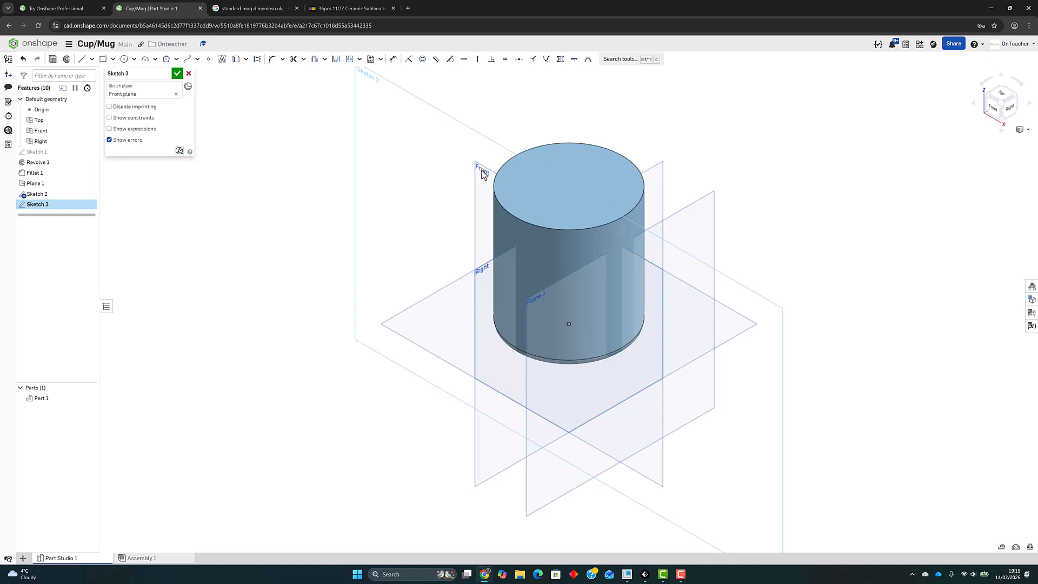
key("n")
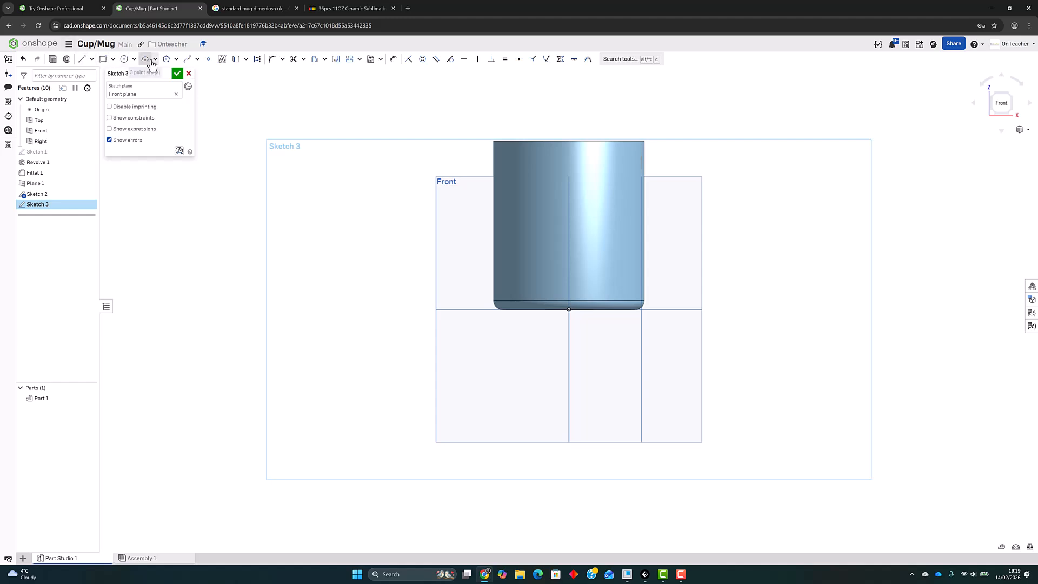
left_click(186, 61)
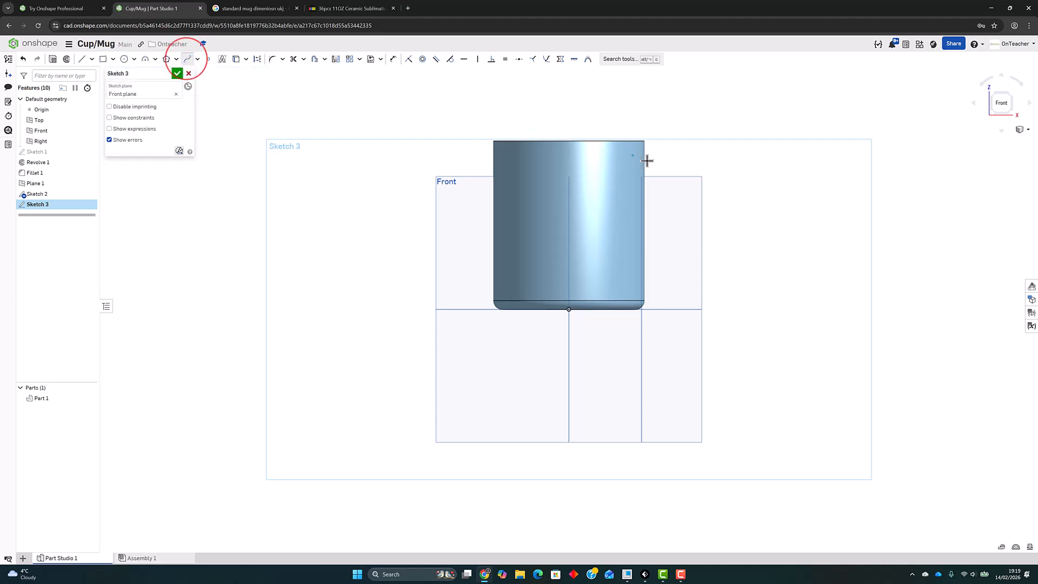
left_click(642, 160)
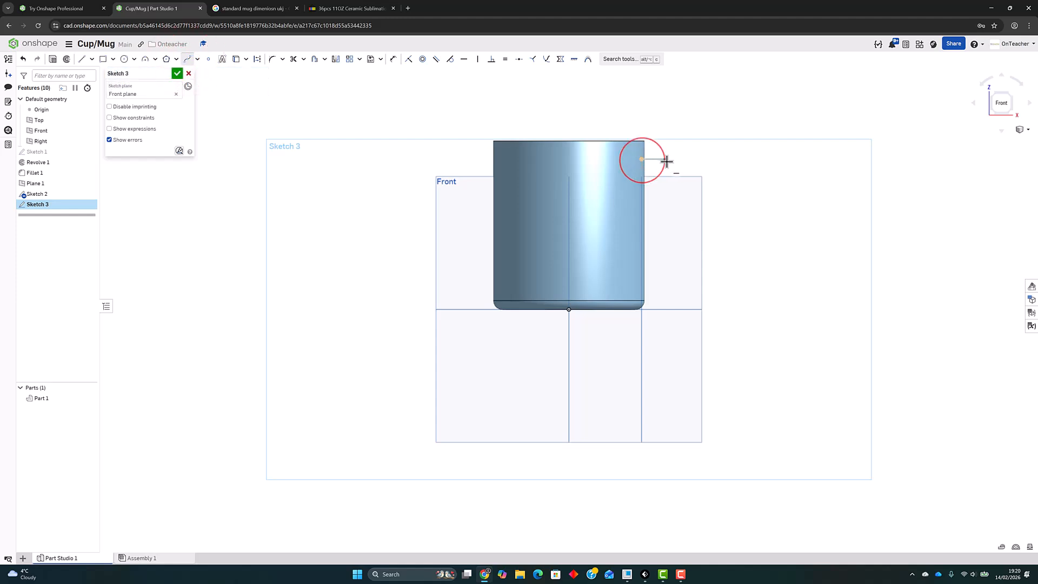
left_click(670, 159)
left_click(700, 177)
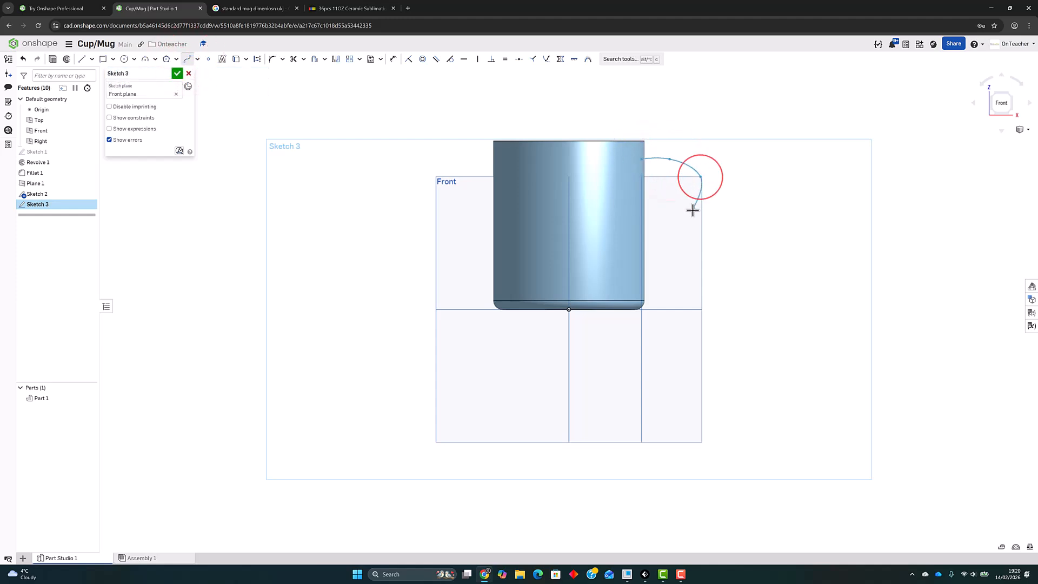
left_click(689, 217)
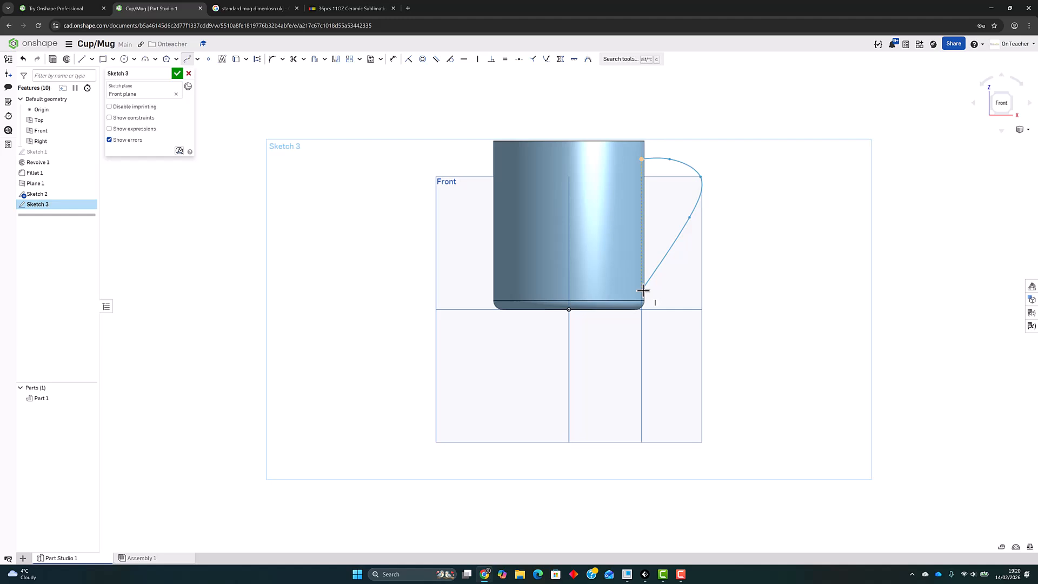
left_click(670, 270)
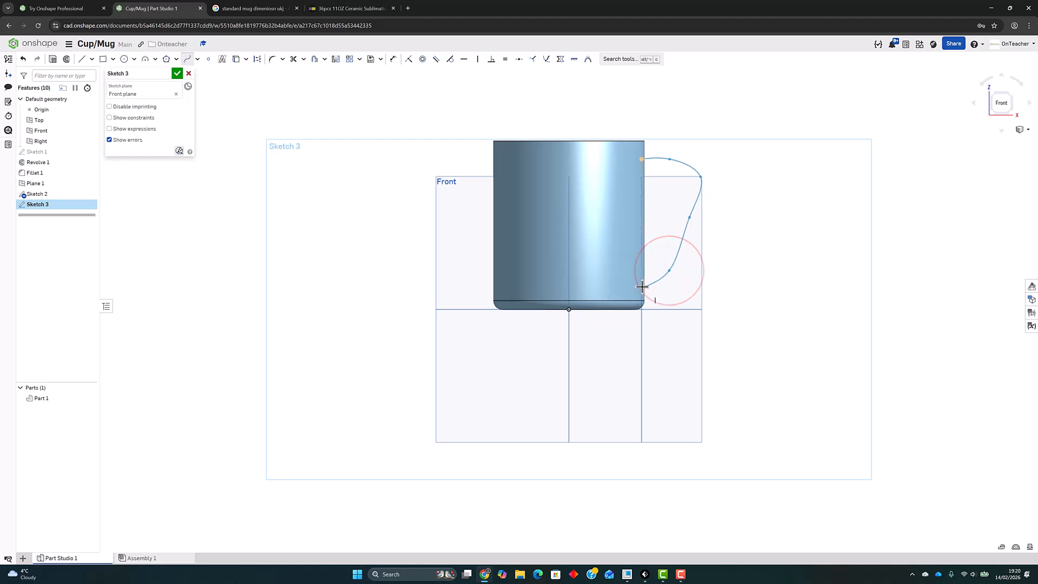
double_click(642, 285)
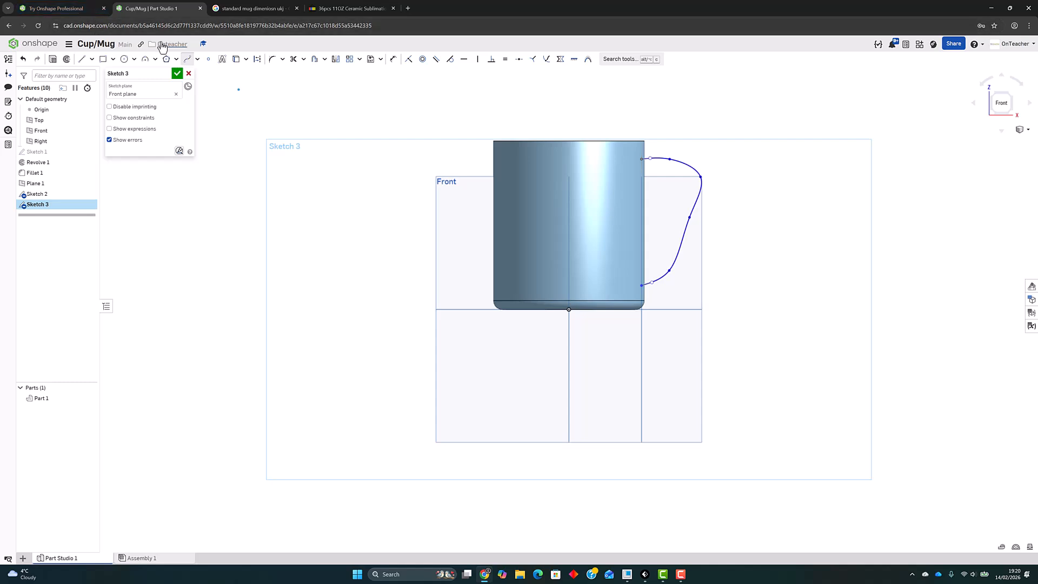
left_click(178, 75)
Step: Sweep the 10 mm circle along the spline path as a solid added to the mug body, and accept the handle
mouse_move(355, 153)
right_mouse_down()
mouse_move(315, 161)
mouse_move(324, 157)
right_mouse_up()
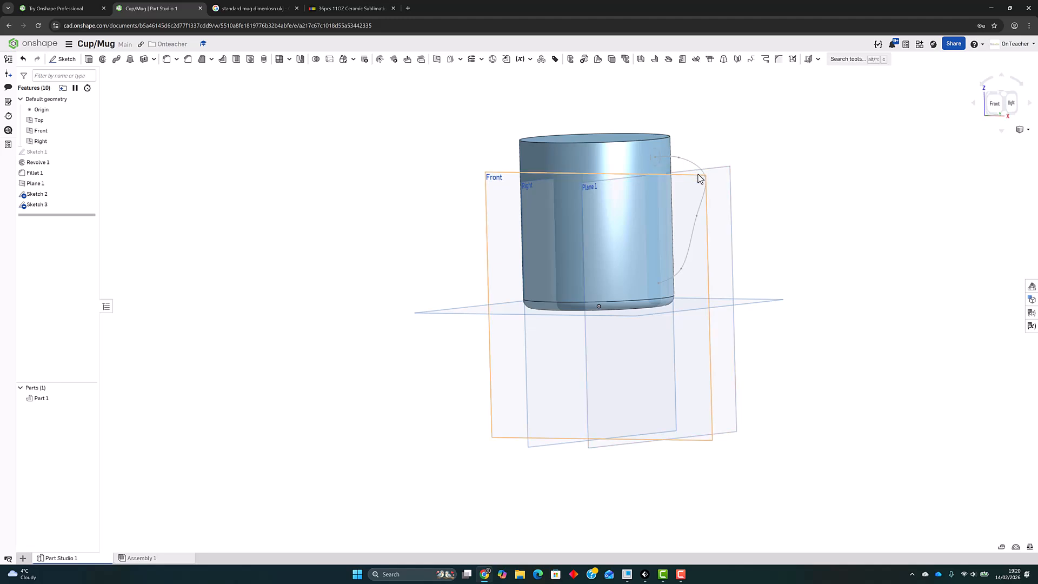
left_click(116, 61)
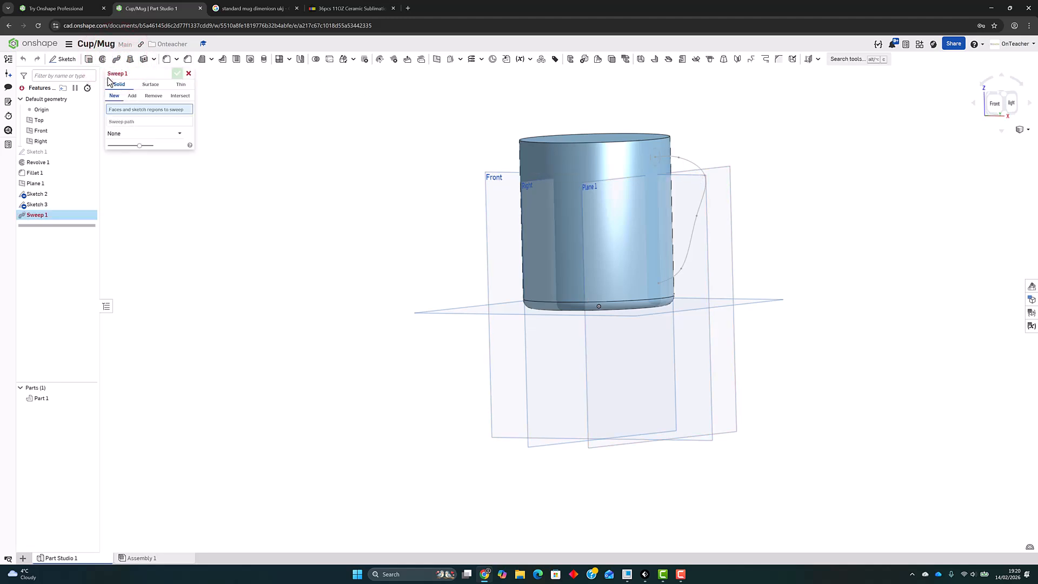
left_click(132, 97)
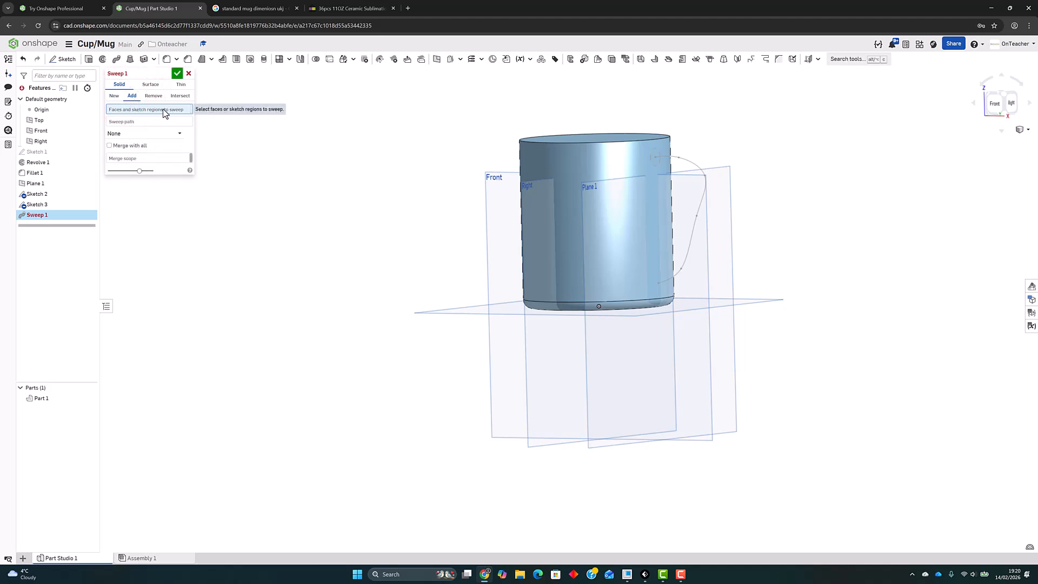
left_click(54, 194)
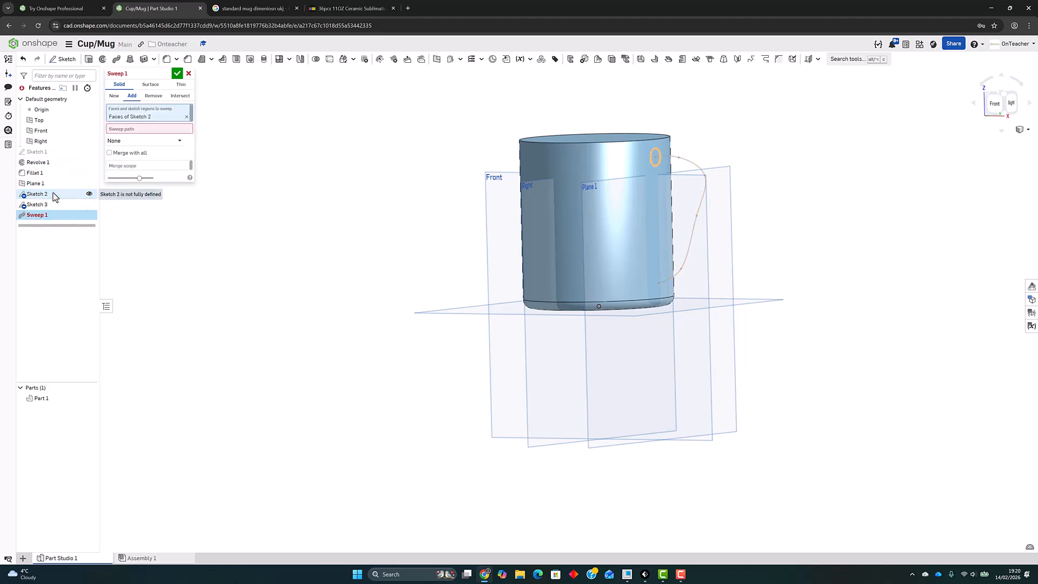
left_click(122, 130)
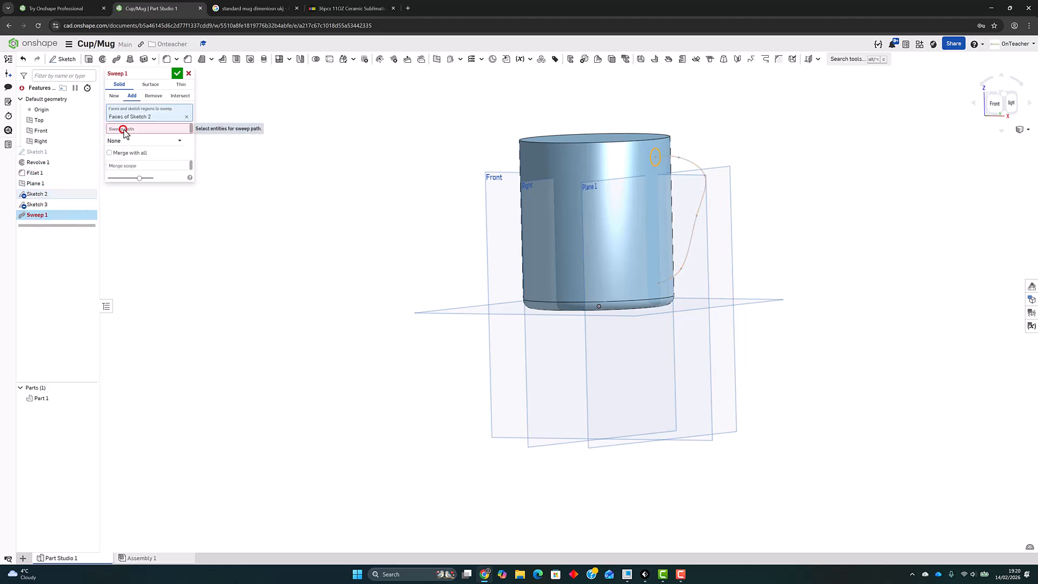
left_click(57, 203)
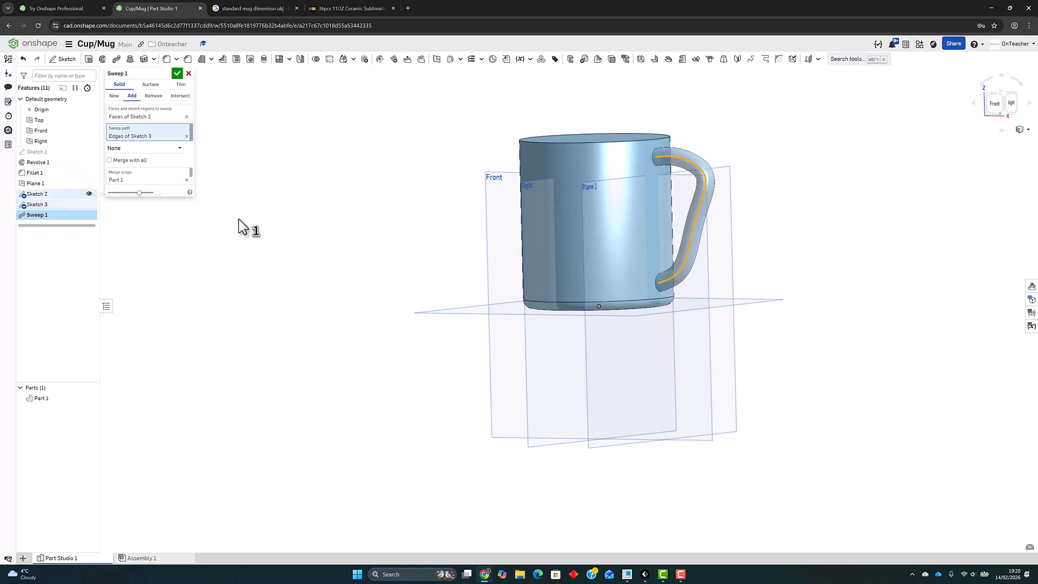
key("1")
right_click_drag(400, 249, 377, 296)
left_click(177, 73)
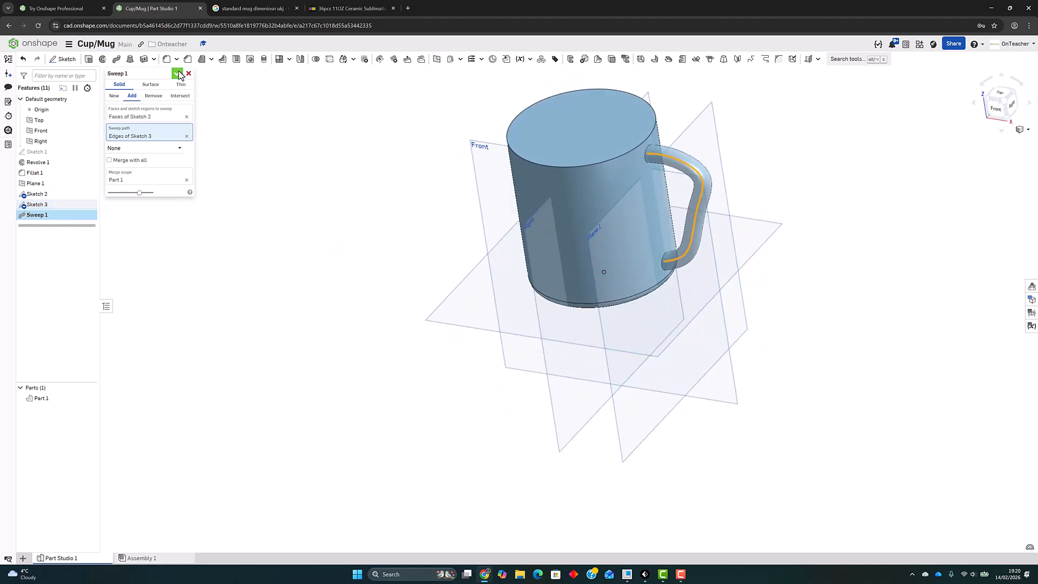
Step: Shell the mug body with its flat top face removed and set the wall thickness to 5 mm
right_click_drag(338, 170, 348, 209)
scroll(348, 209, "down", 3)
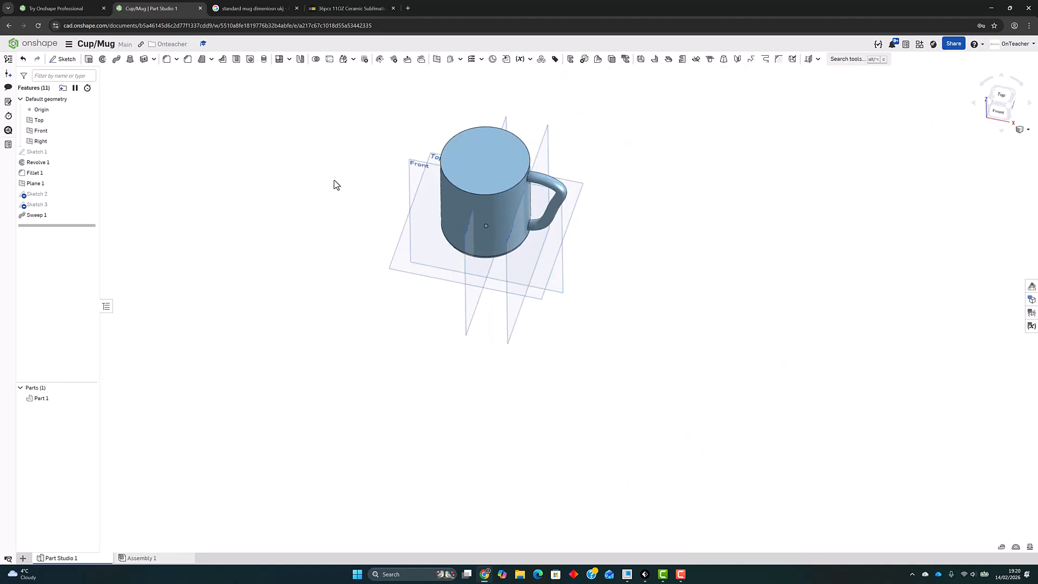
scroll(270, 114, "up", 1)
left_click(239, 59)
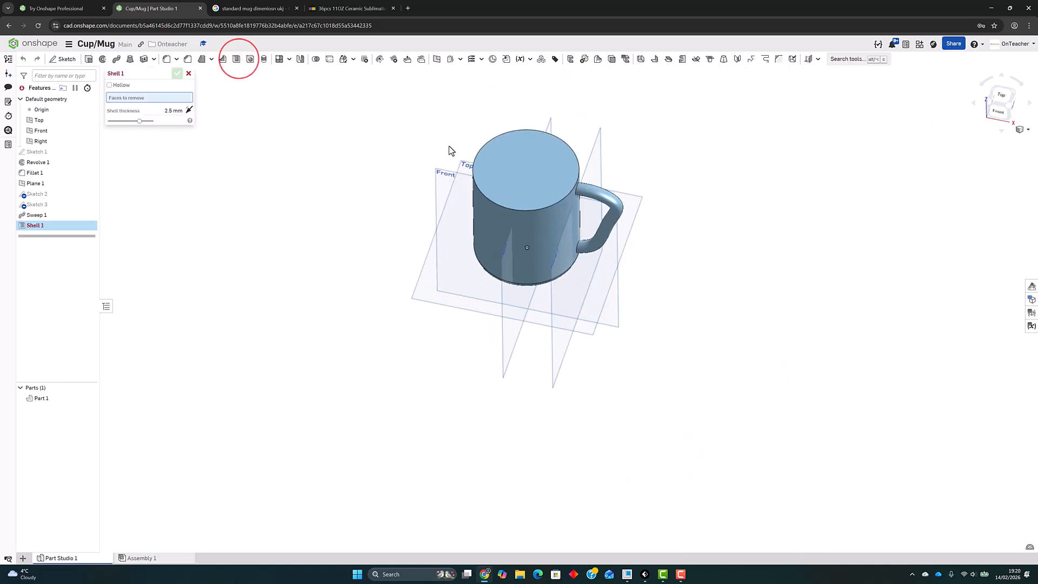
left_click(533, 177)
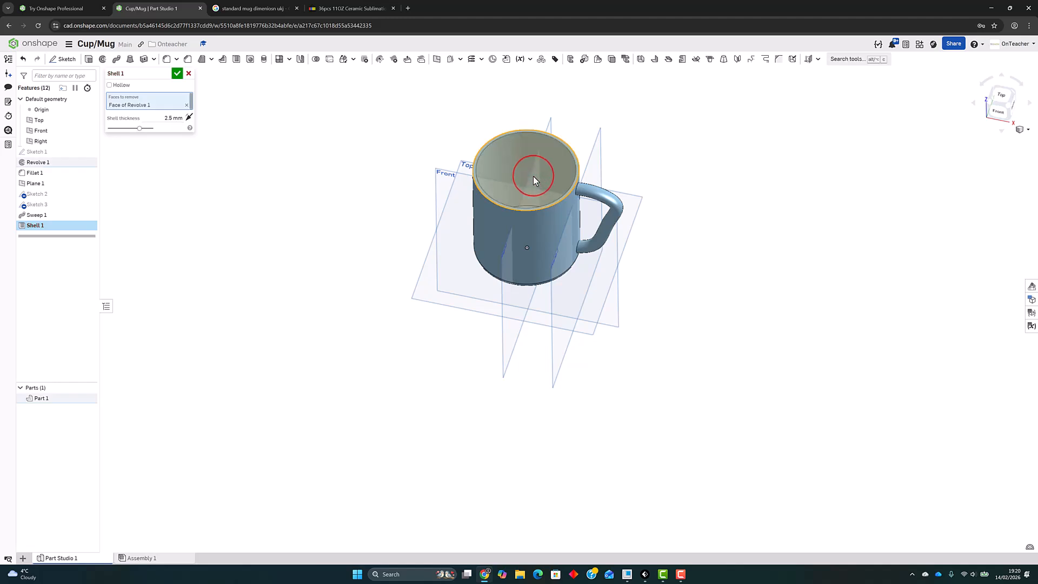
right_click_drag(543, 180, 570, 211)
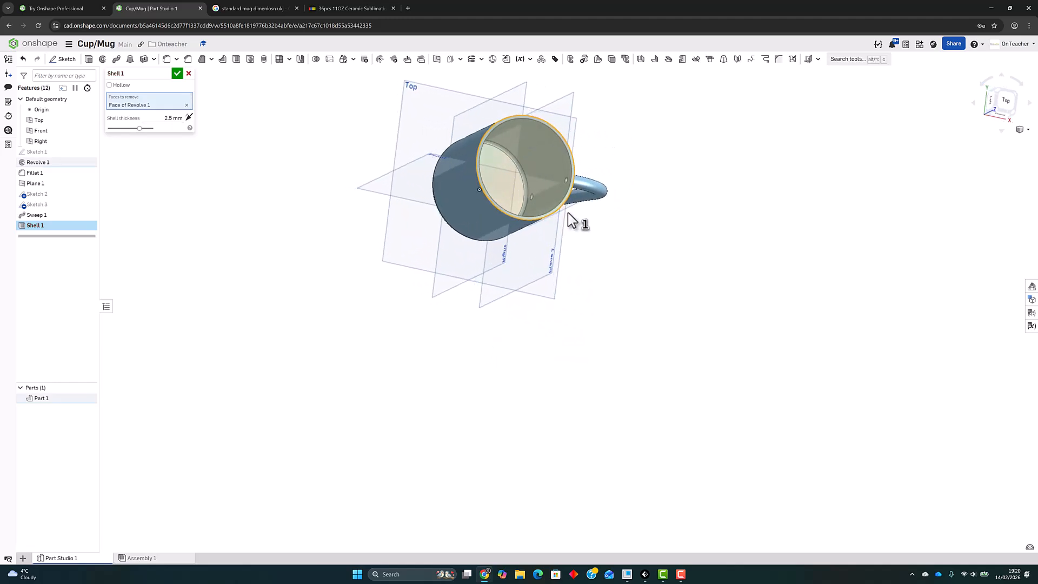
left_click(165, 118)
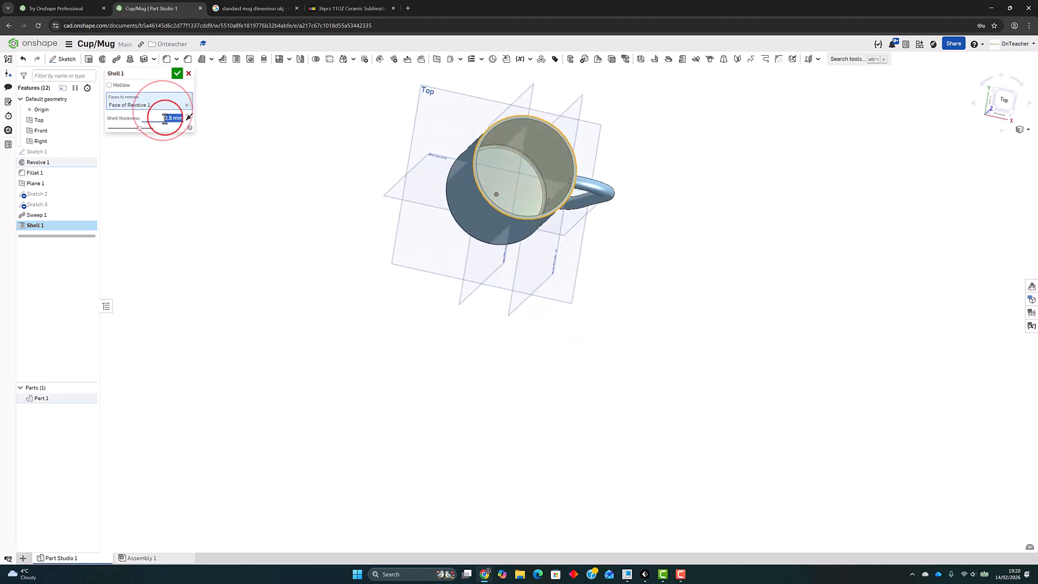
type("4")
key("Return")
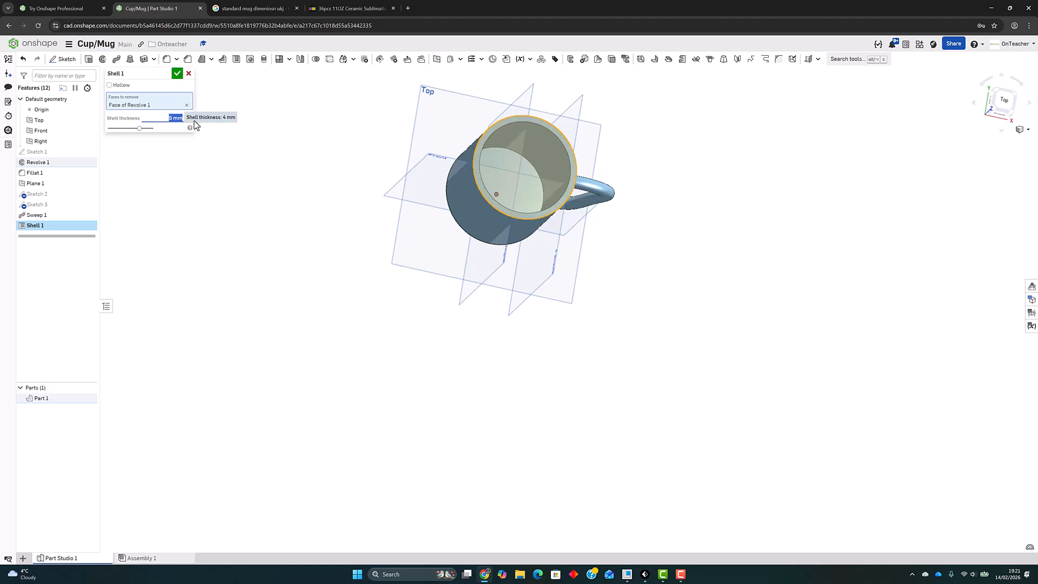
Step: Try a 2.5 mm shell thickness, set it back to 5 mm, and accept the shell
right_click_drag(433, 174, 577, 180)
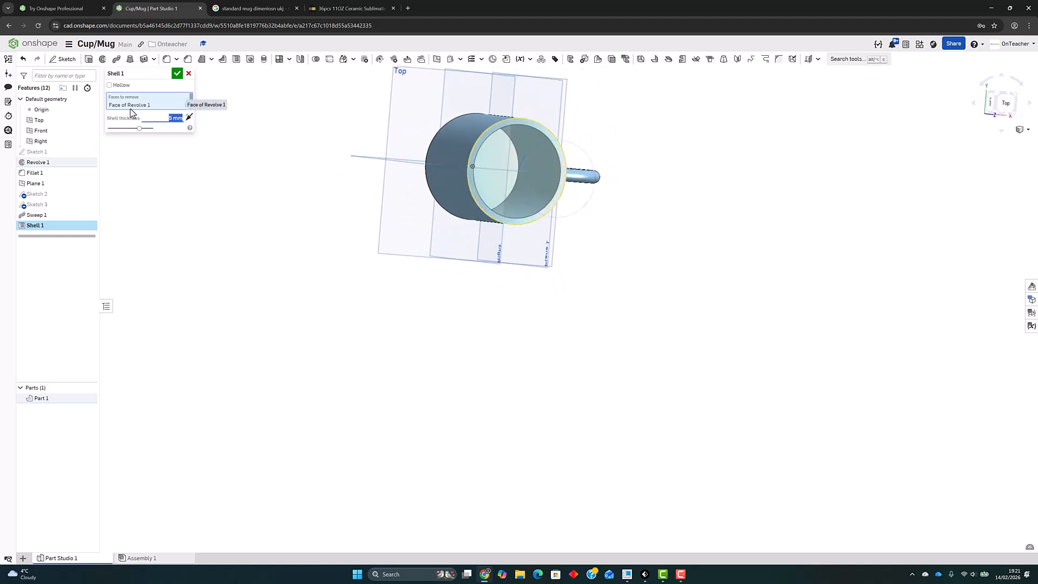
type("2.5")
key("Return")
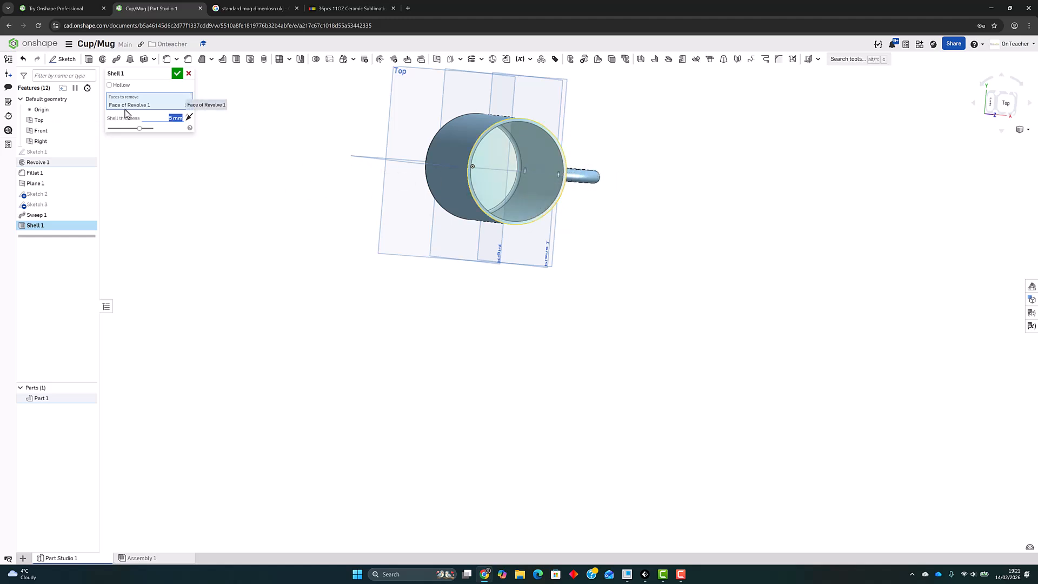
left_click(178, 74)
Step: Fillet the outer and inner circular edges of the mug's rim with a 1 mm radius
right_click_drag(461, 286, 431, 232)
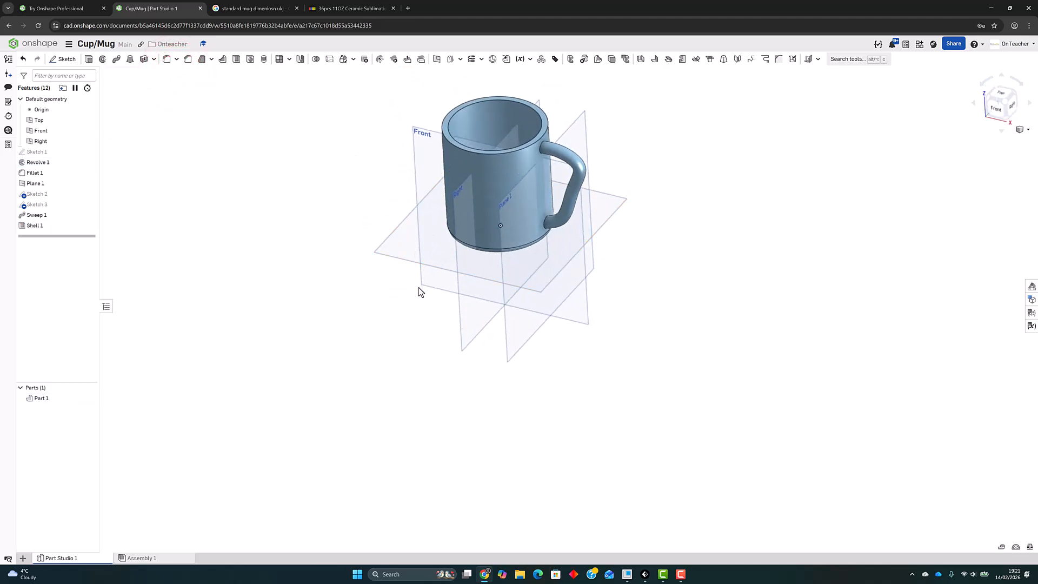
scroll(419, 295, "up", 2)
scroll(417, 300, "down", 6)
scroll(413, 244, "up", 4)
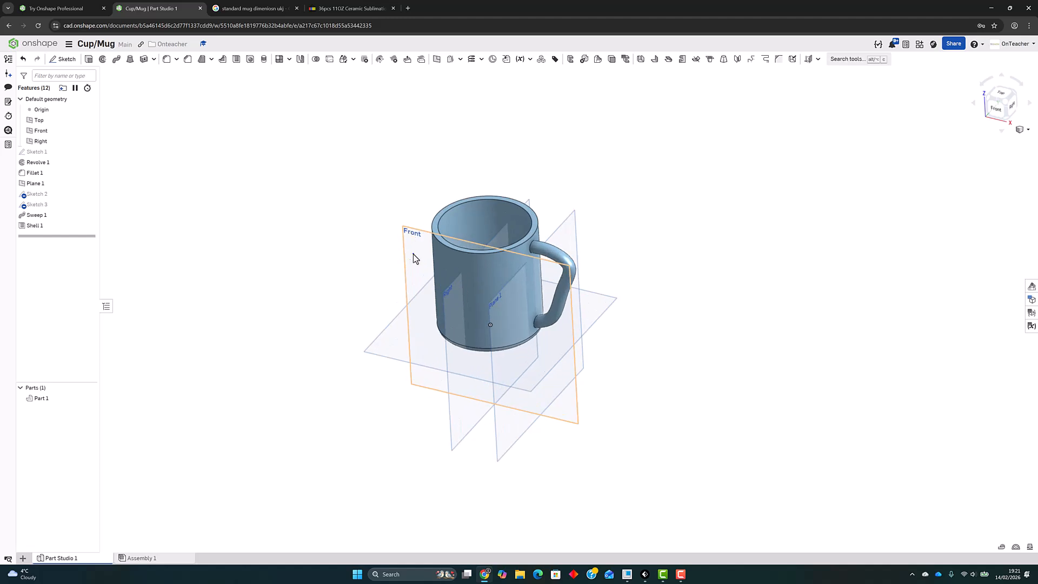
right_click_drag(413, 254, 417, 241)
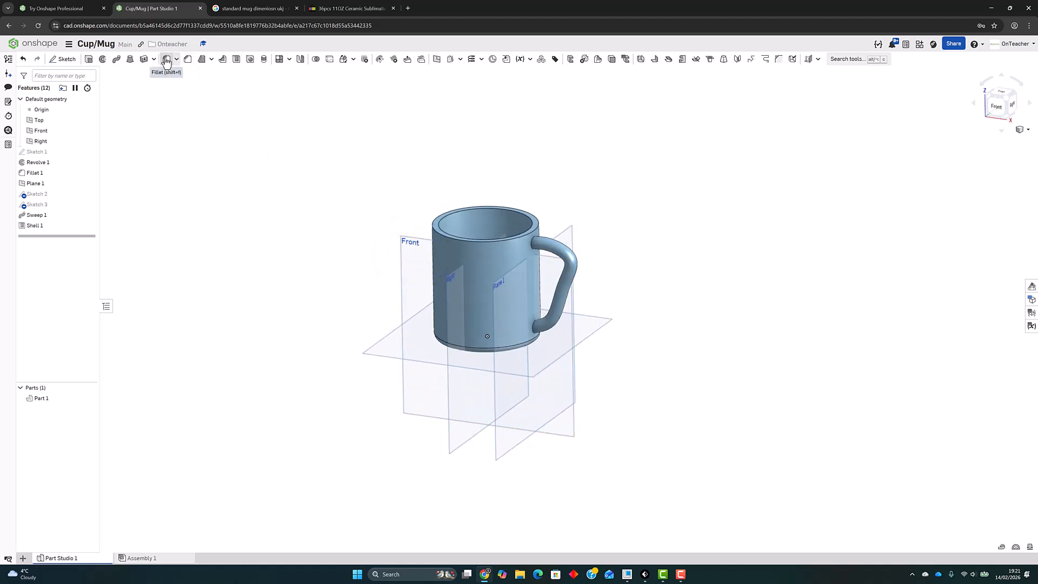
left_click(166, 60)
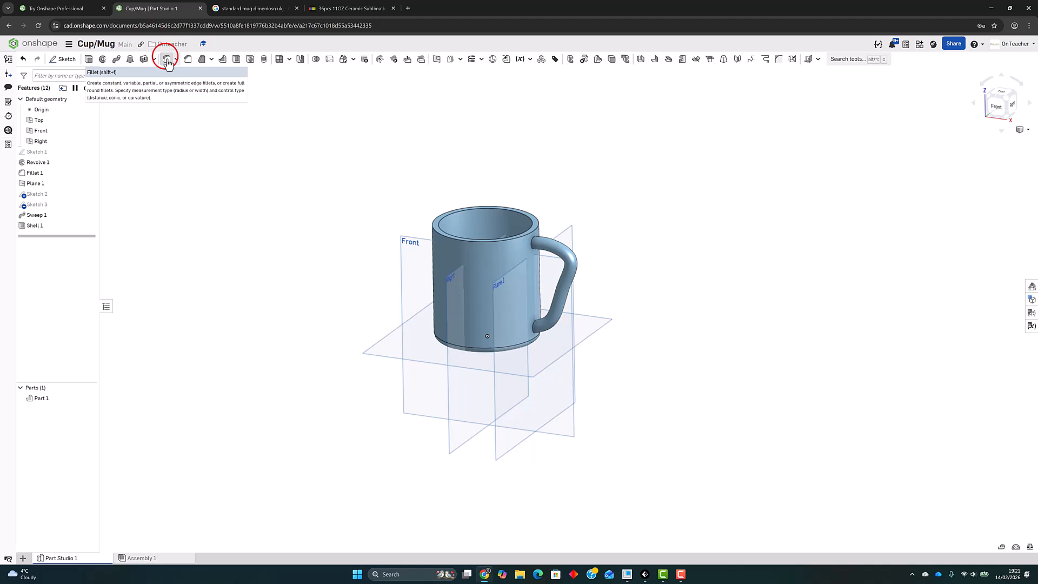
left_click(449, 238)
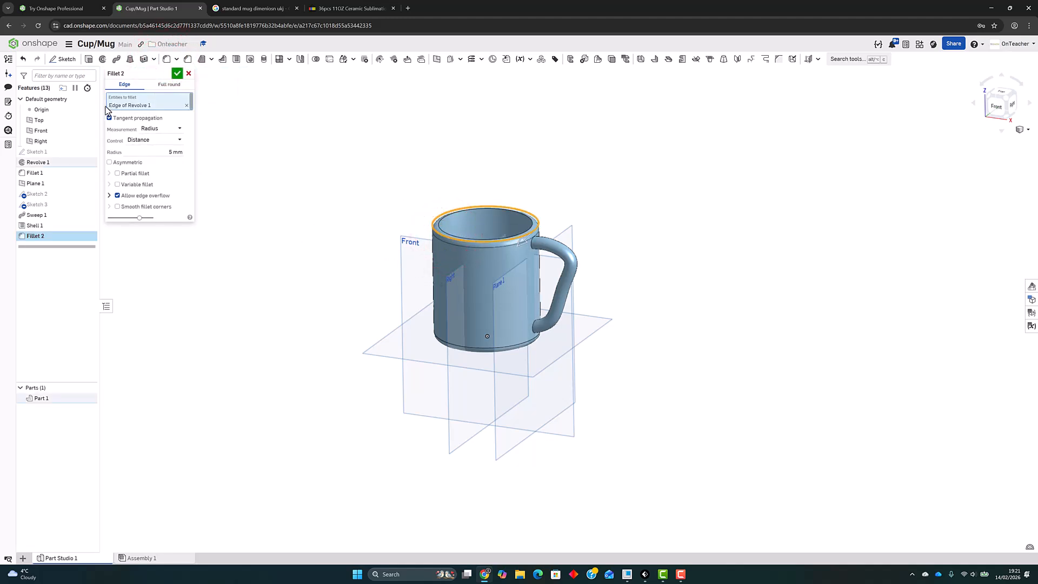
left_click(174, 152)
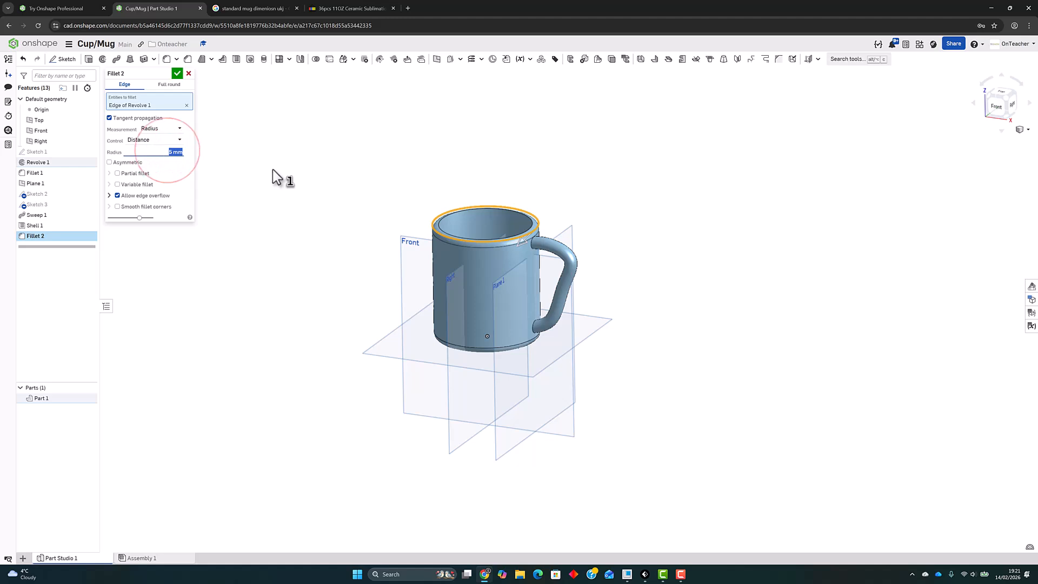
type("1")
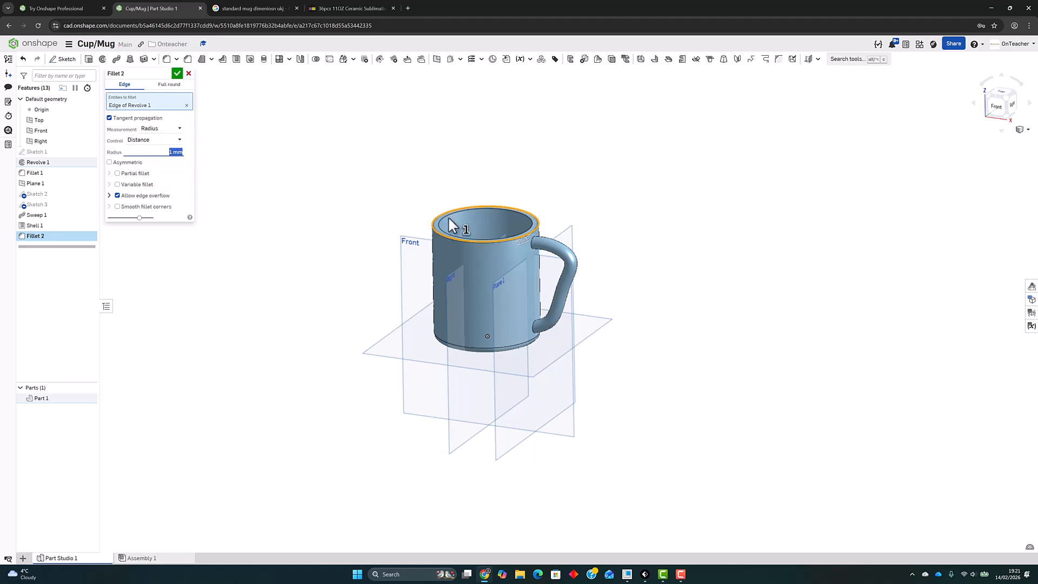
left_click(447, 215)
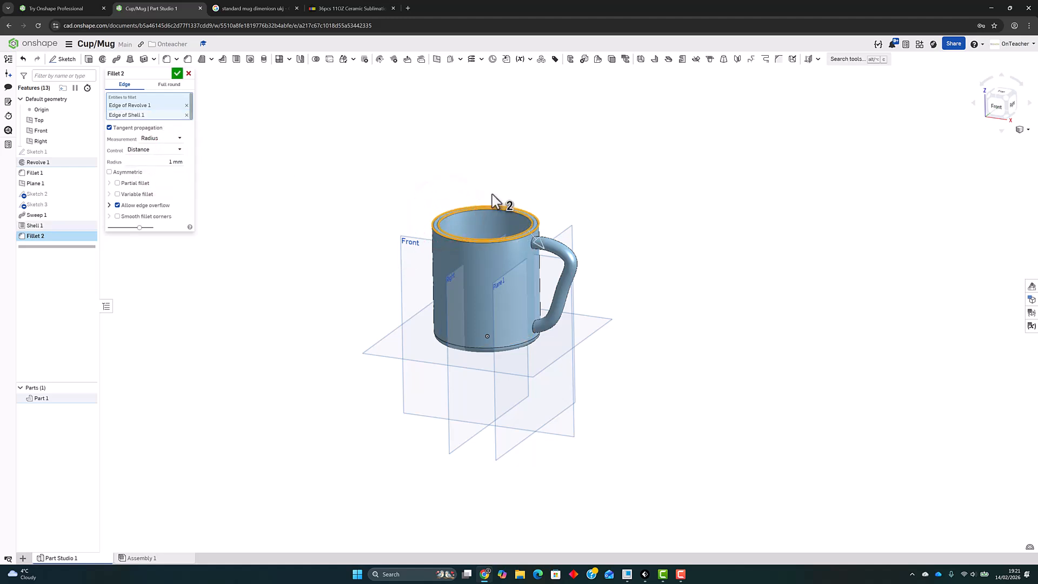
Step: Change the rim fillet radius to 2 mm and accept the fillet
scroll(493, 203, "up", 5)
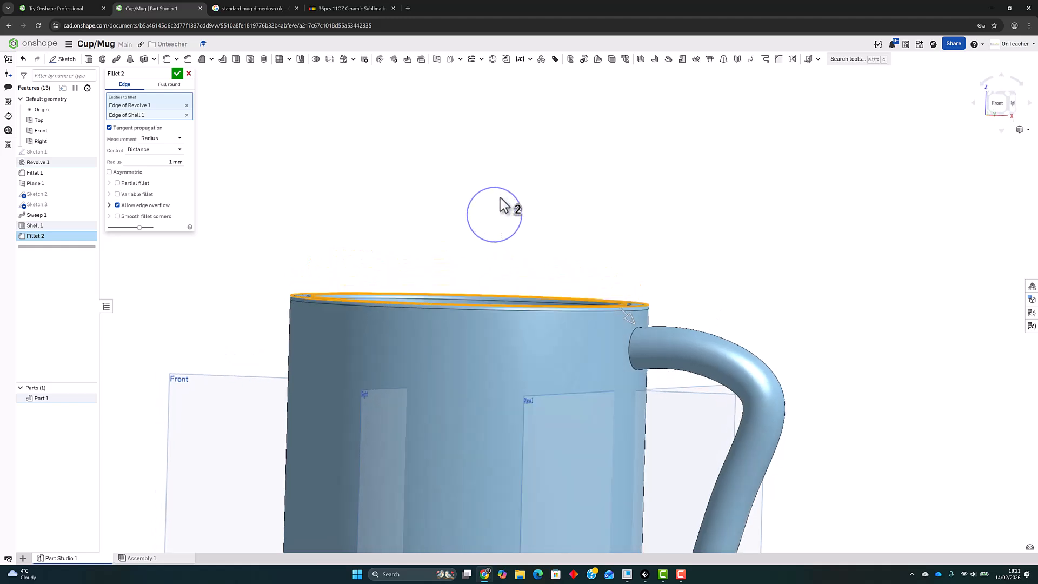
right_click_drag(503, 206, 473, 207)
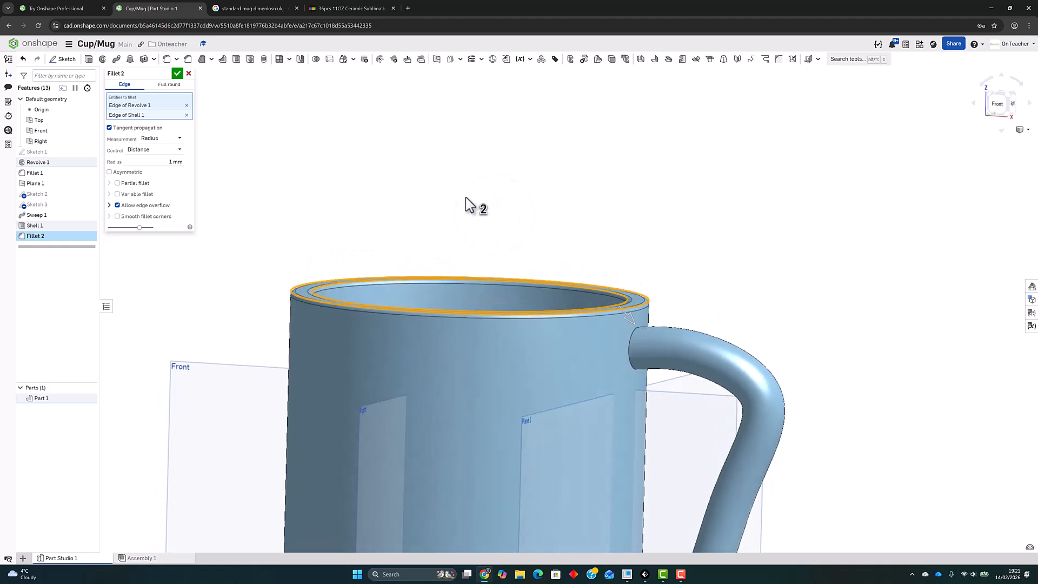
left_click(170, 162)
type("2")
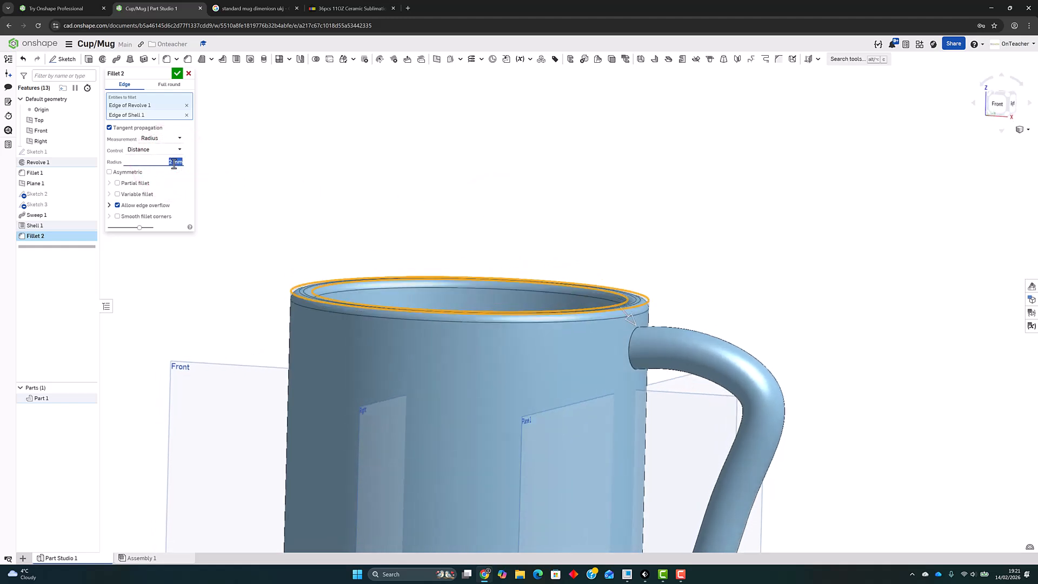
left_click(177, 73)
Step: Edit Sketch 2 to dimension the handle circle's centre 85 mm above the mug's base, and accept the sketch
right_click_drag(290, 148, 356, 212)
scroll(389, 245, "up", 3)
scroll(394, 250, "down", 3)
scroll(394, 251, "down", 4)
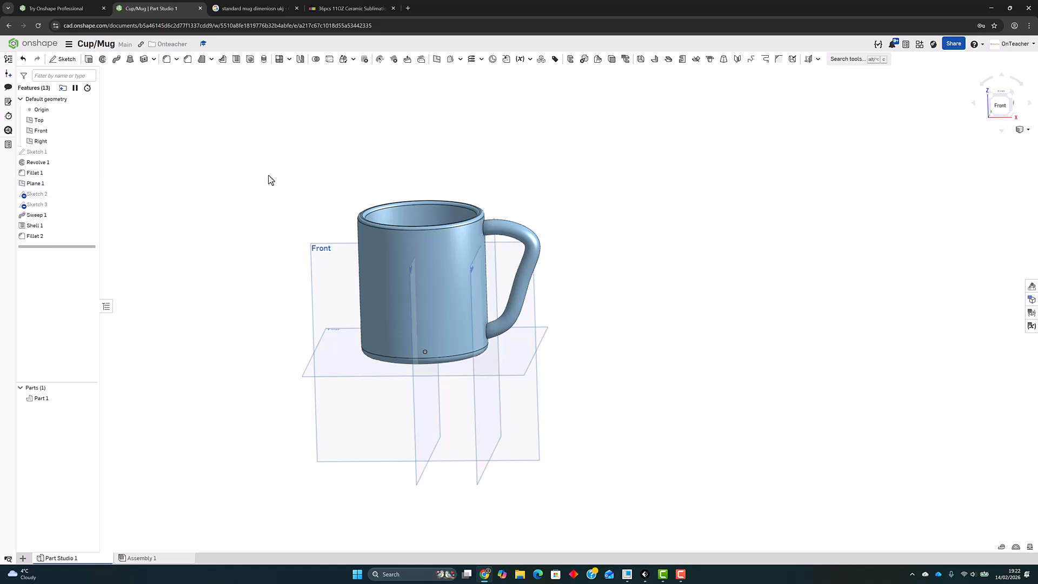
double_click(39, 195)
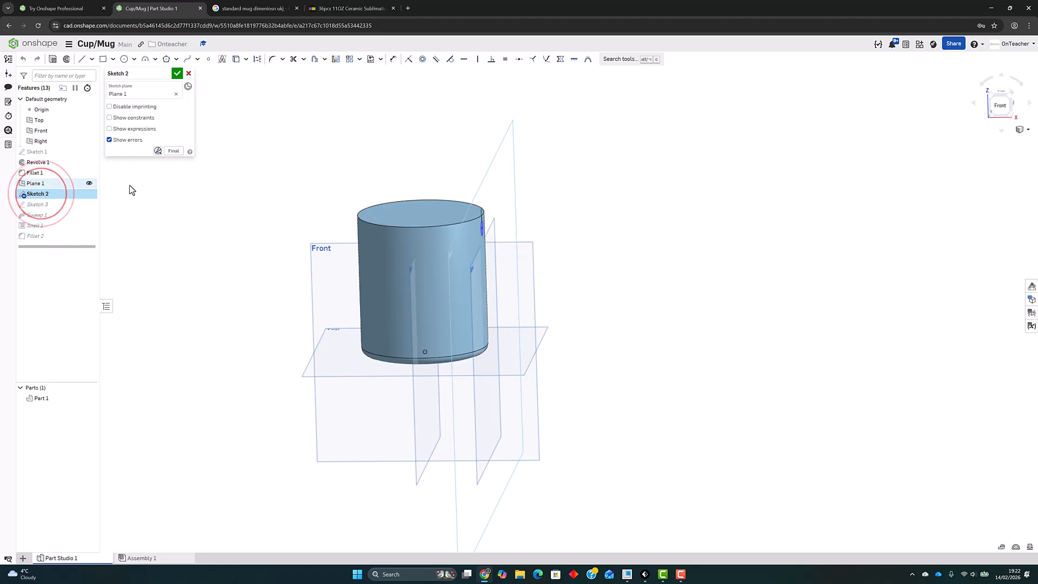
key("n")
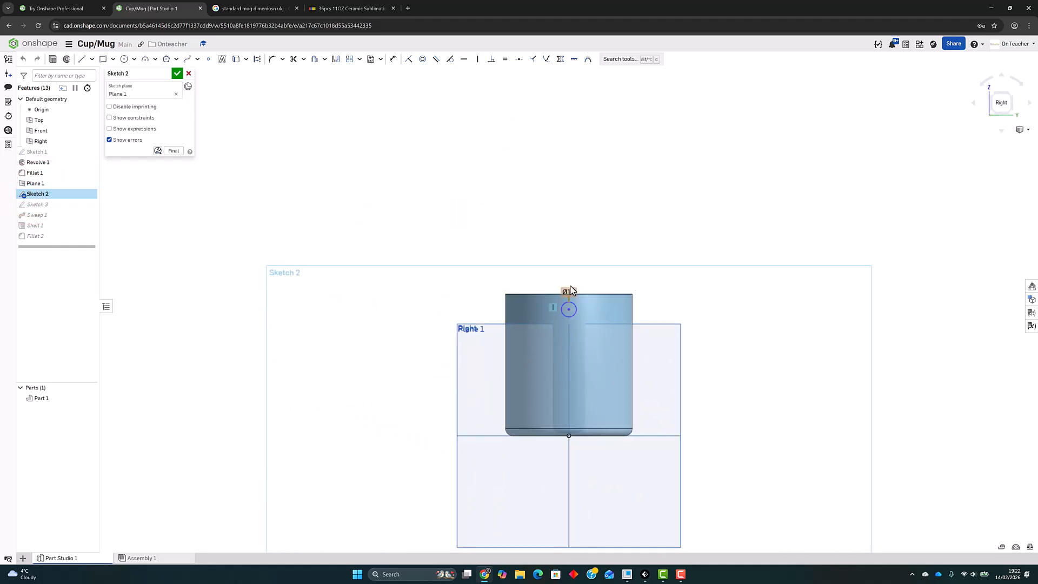
left_click(394, 59)
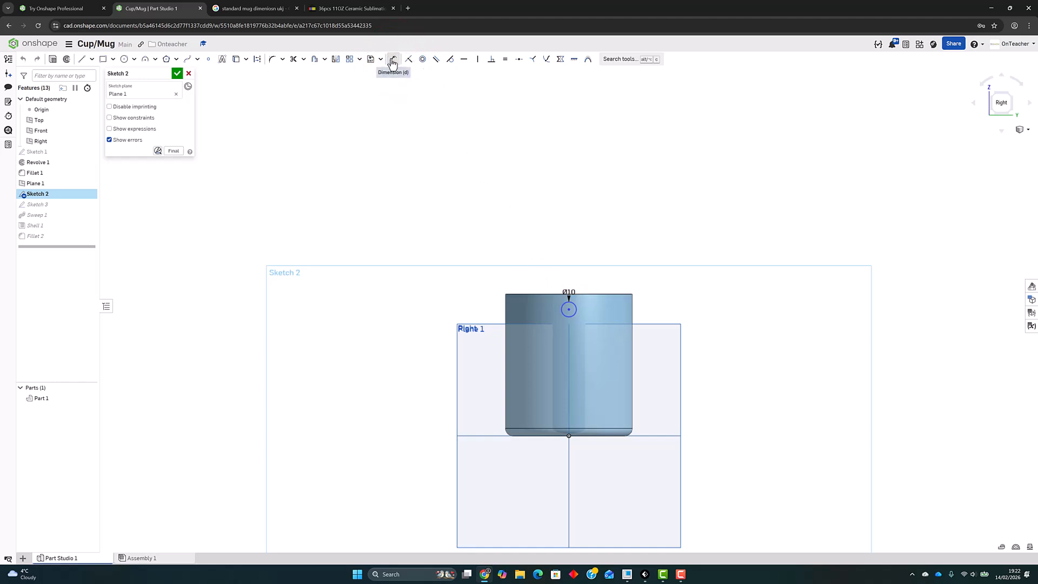
left_click(570, 310)
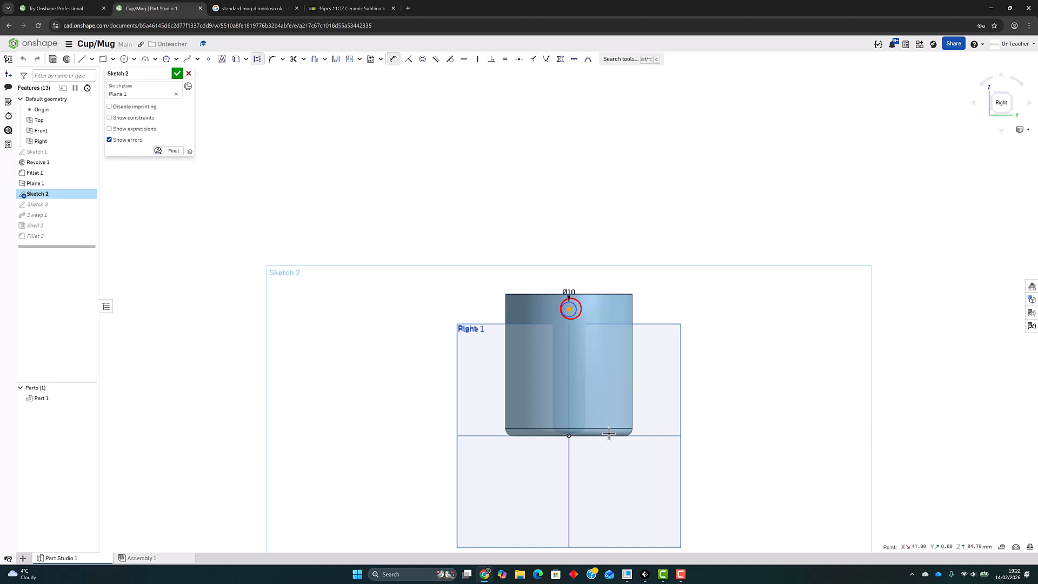
left_click(568, 436)
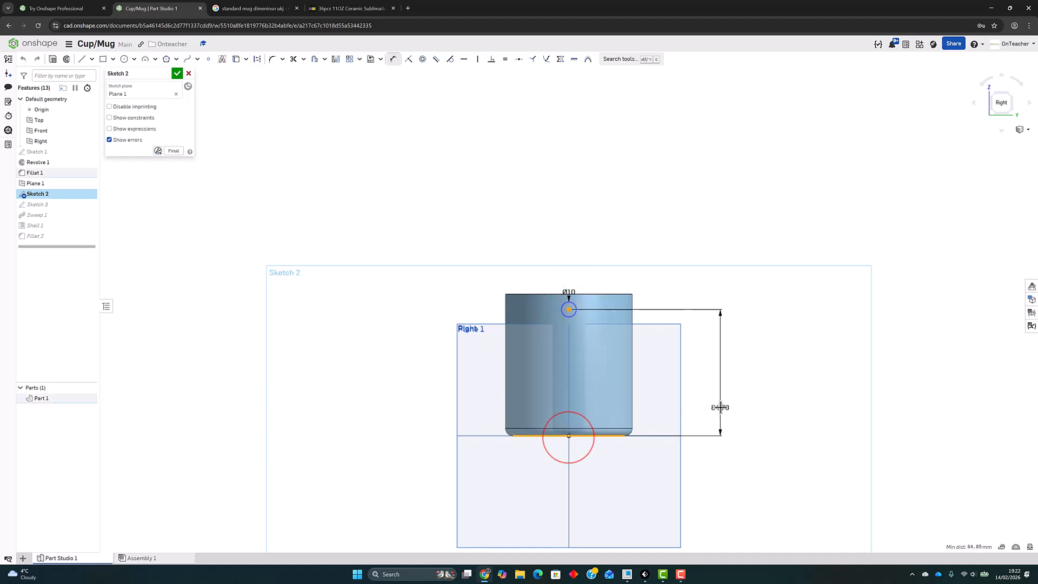
left_click(721, 408)
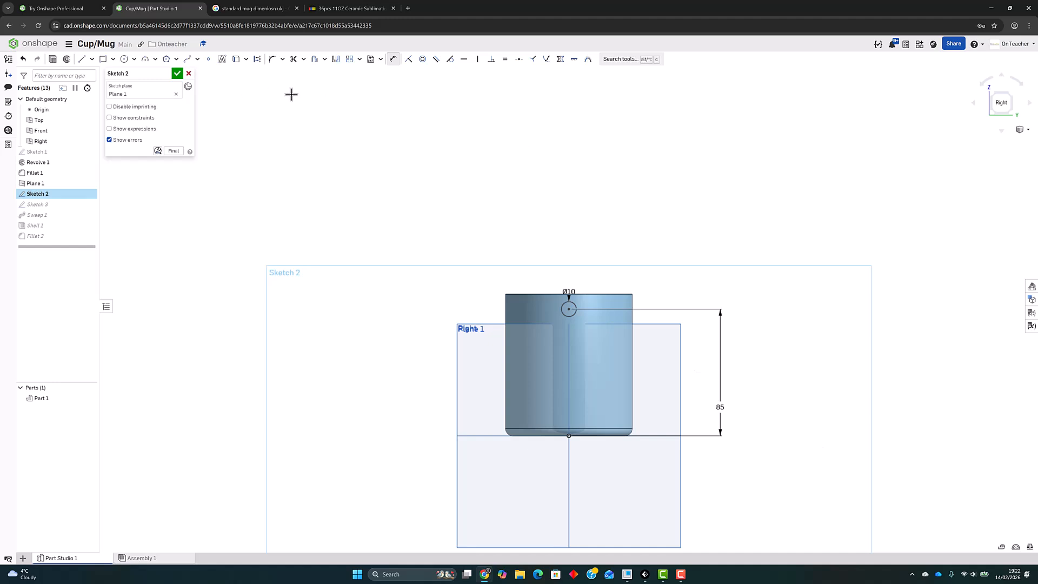
left_click(178, 74)
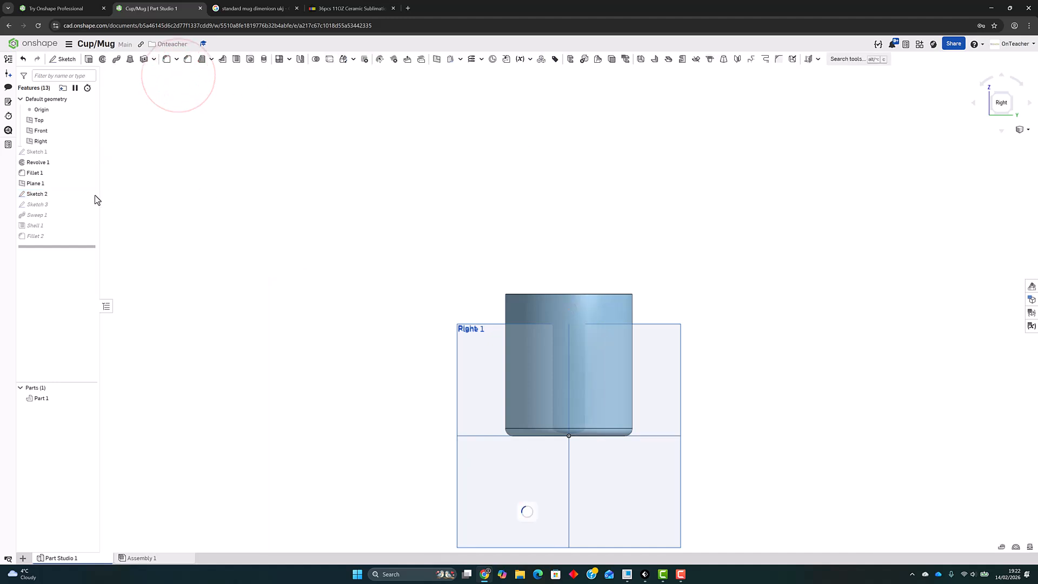
Step: Reshape the handle path spline in Sketch 3 into an S-curve with its lower part bent toward the mug wall, and accept the sketch
right_click_drag(241, 245, 294, 259)
double_click(32, 204)
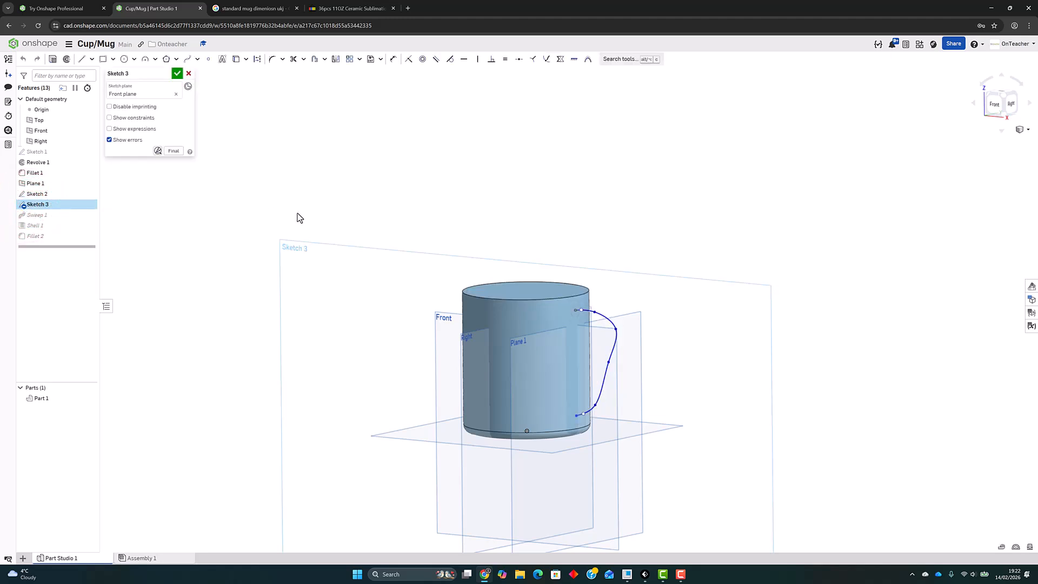
key("n")
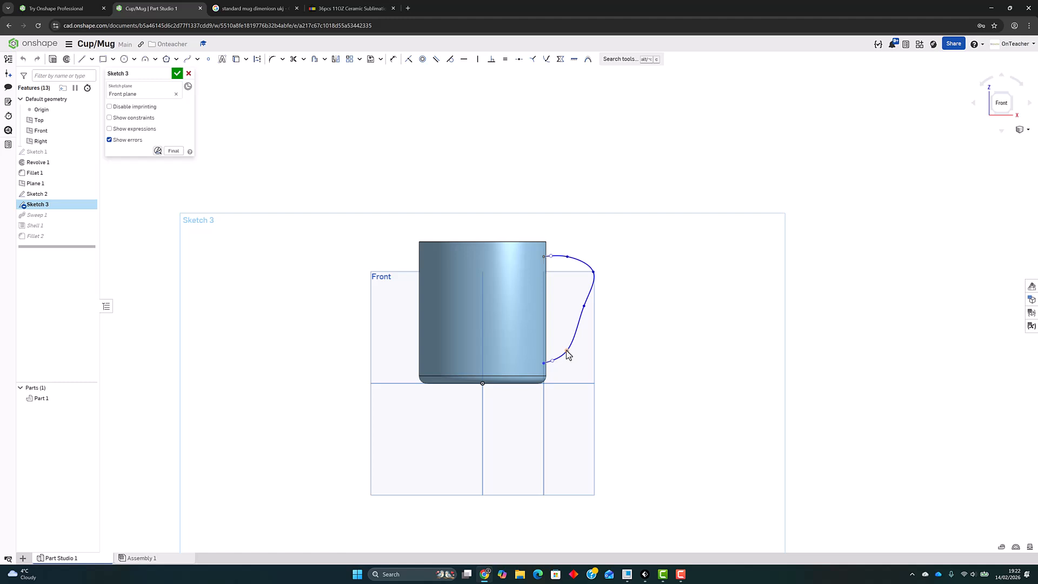
left_click_drag(566, 351, 582, 362)
left_click_drag(584, 306, 589, 307)
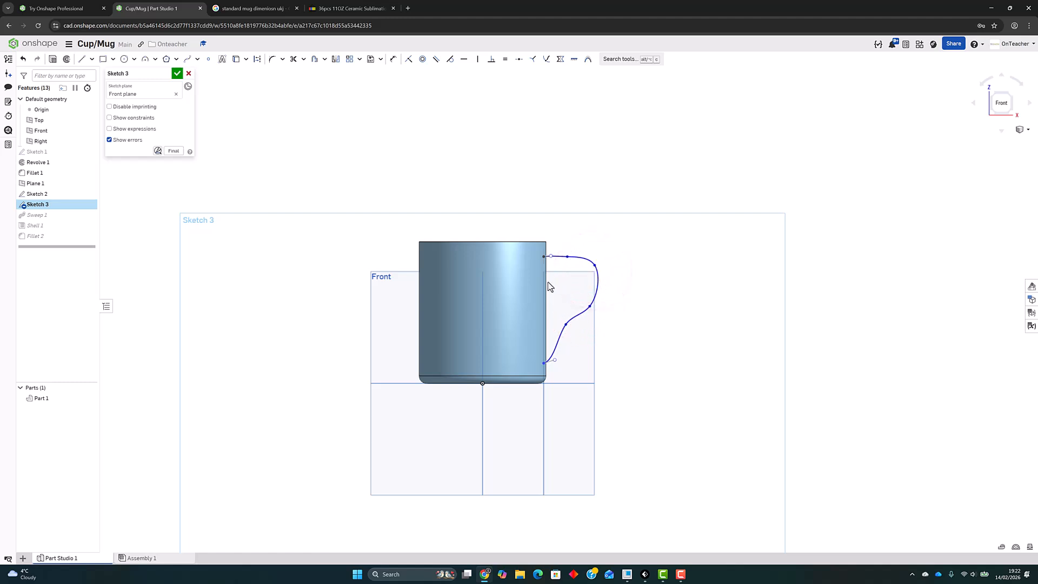
left_click(177, 73)
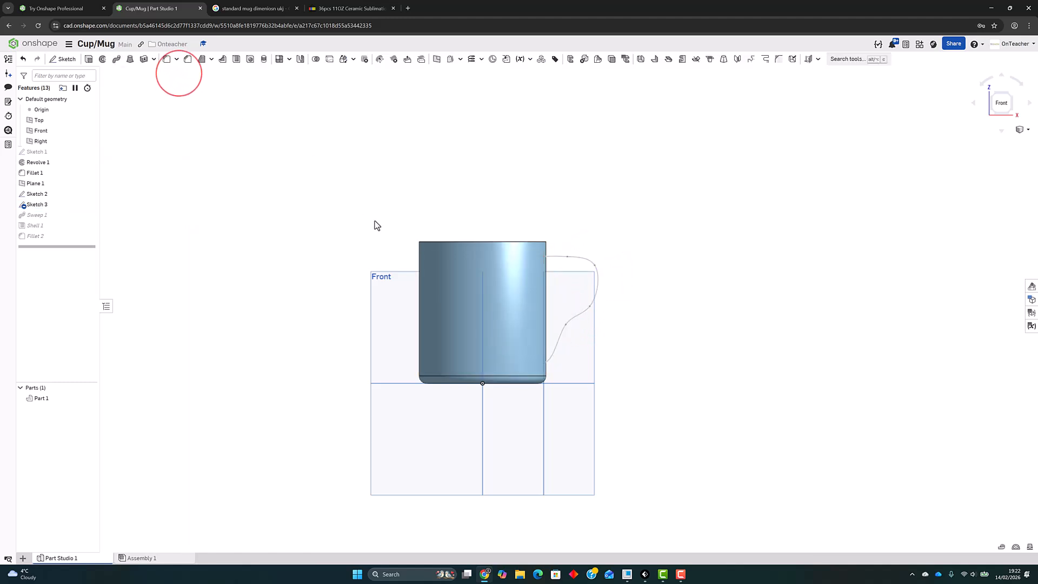
mouse_move(373, 222)
right_mouse_down()
mouse_move(248, 229)
mouse_move(392, 227)
mouse_move(310, 222)
right_mouse_up()
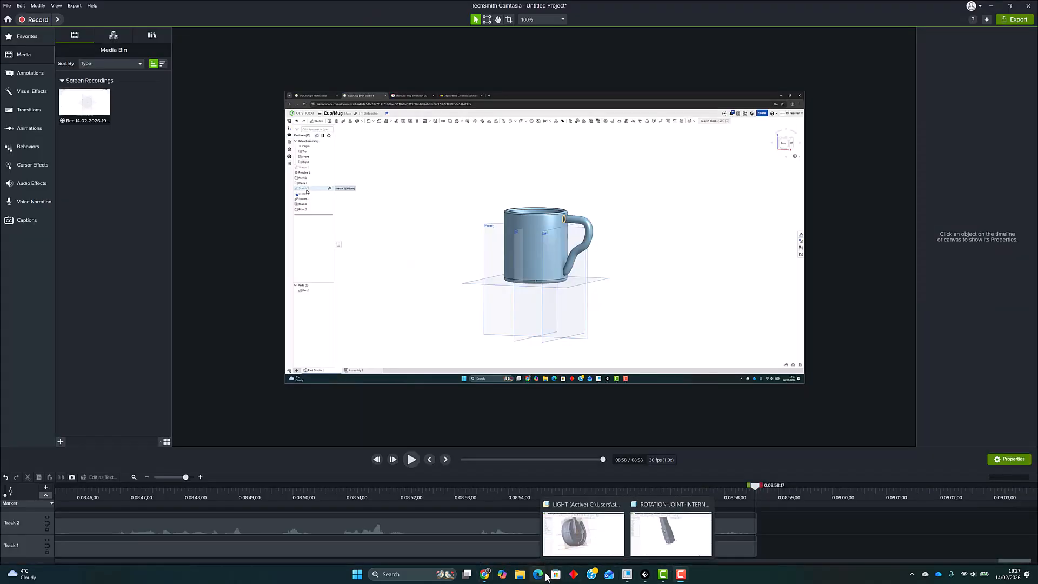
Step: Switch to the Onshape mug document and, in Sketch 1, trim away the profile's outer vertical edge
left_click(485, 574)
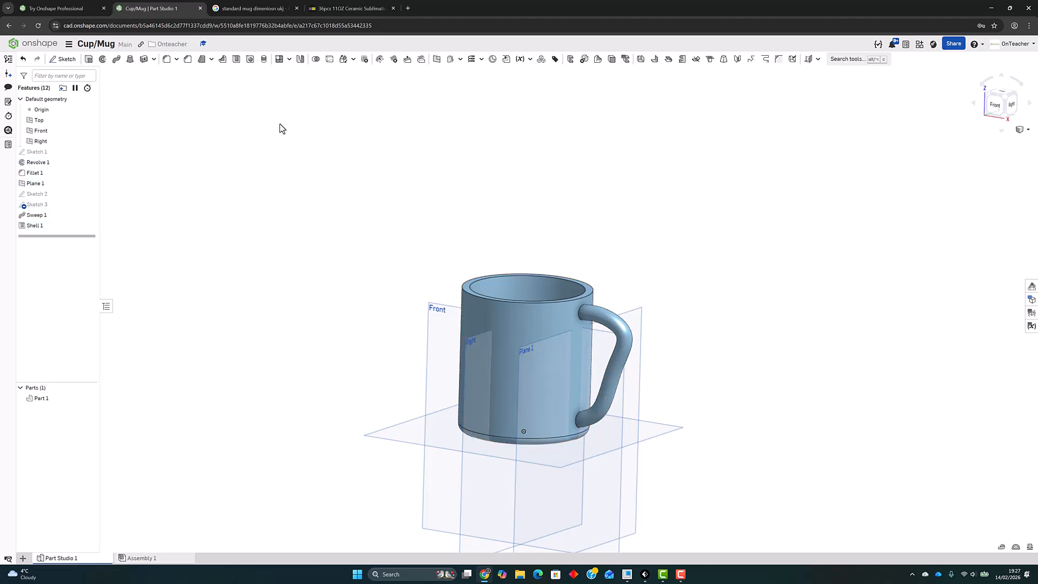
left_click(104, 64)
right_click(182, 493)
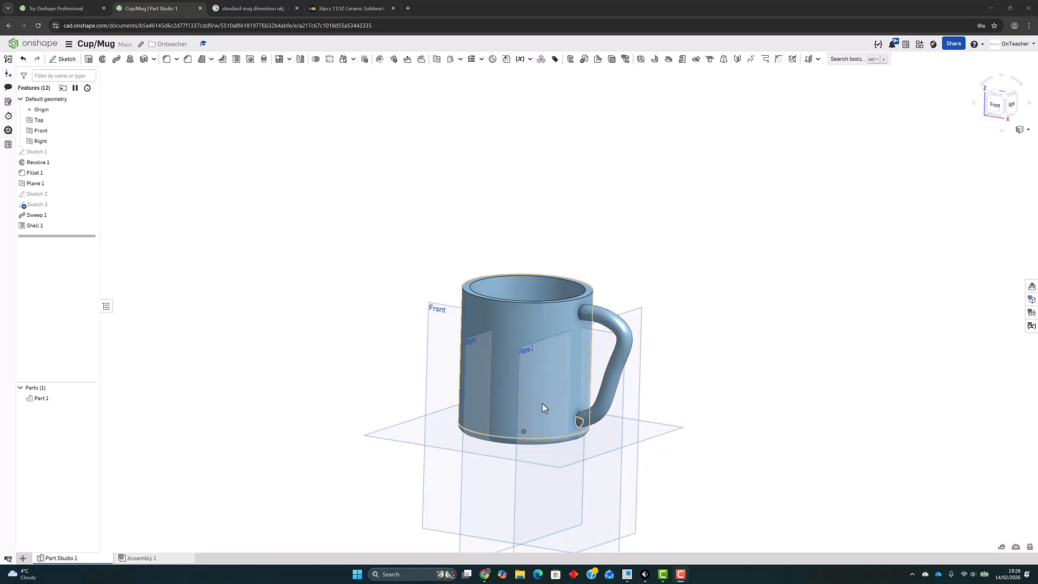
double_click(45, 155)
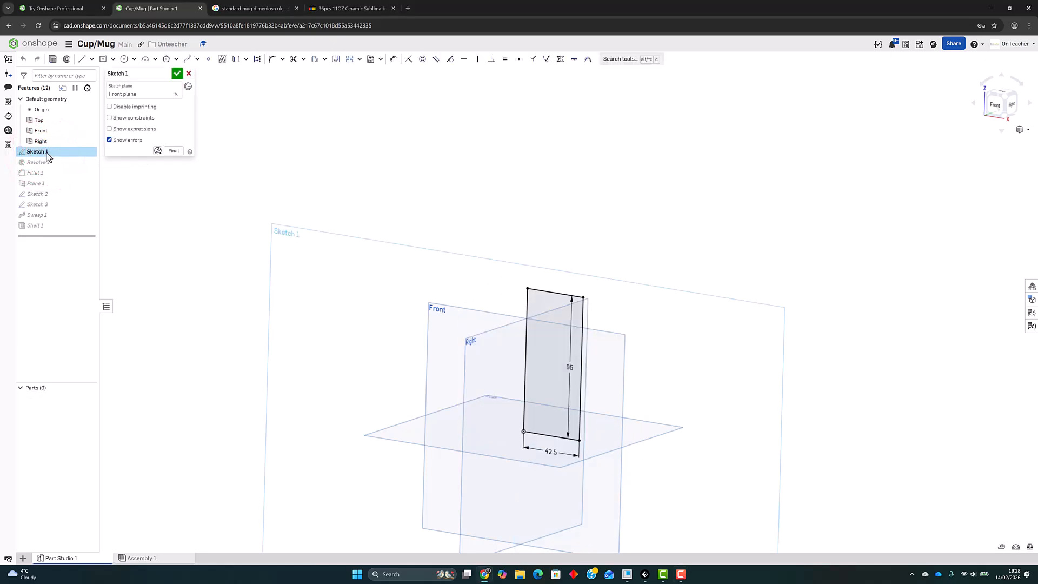
key("n")
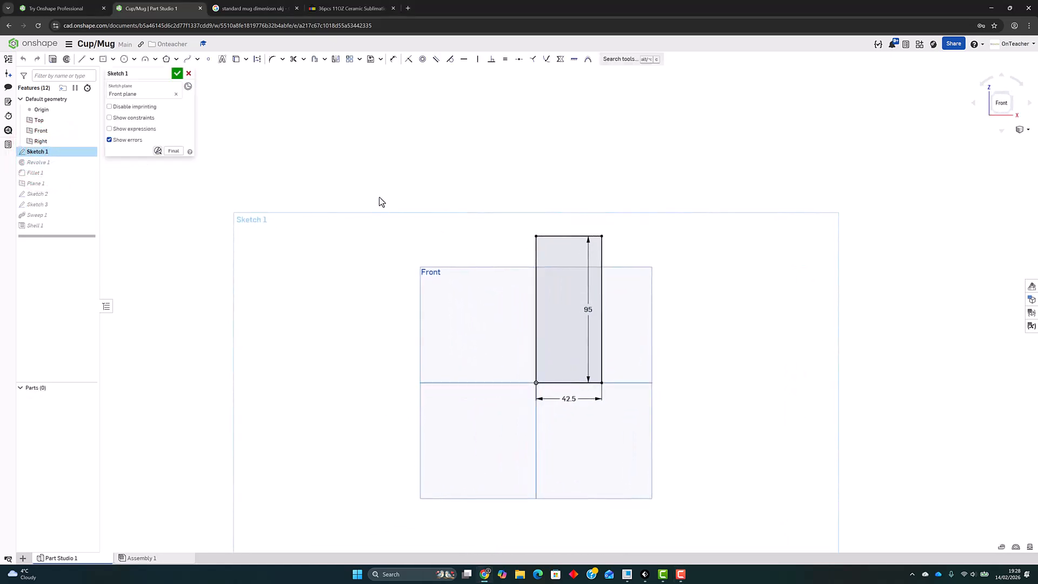
left_click(293, 59)
left_click(603, 300)
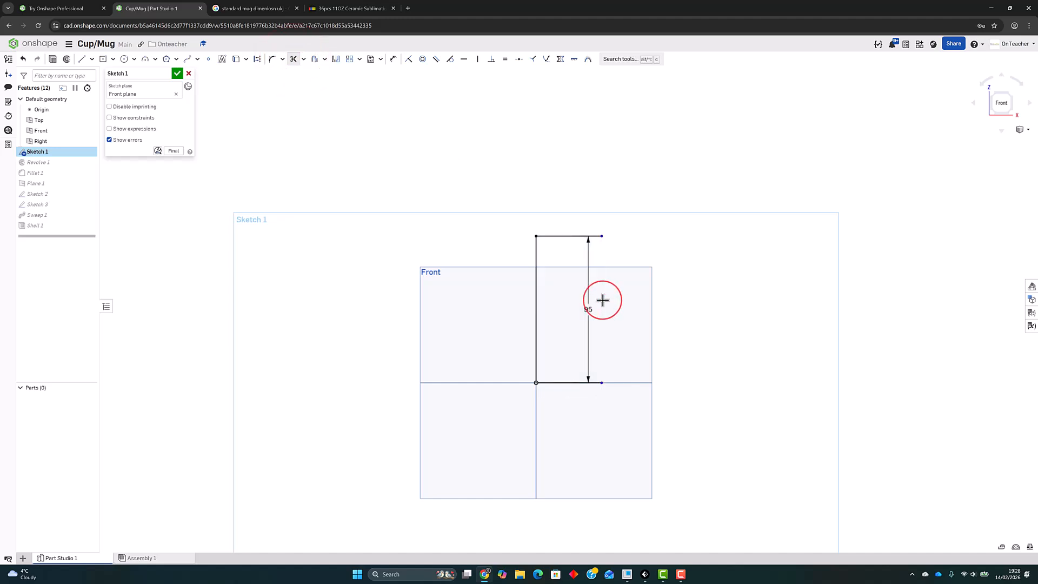
Step: Draw a spline for the mug's outer wall in Sketch 1, pinched inward to form a waist near the base, and accept the sketch
left_click(189, 60)
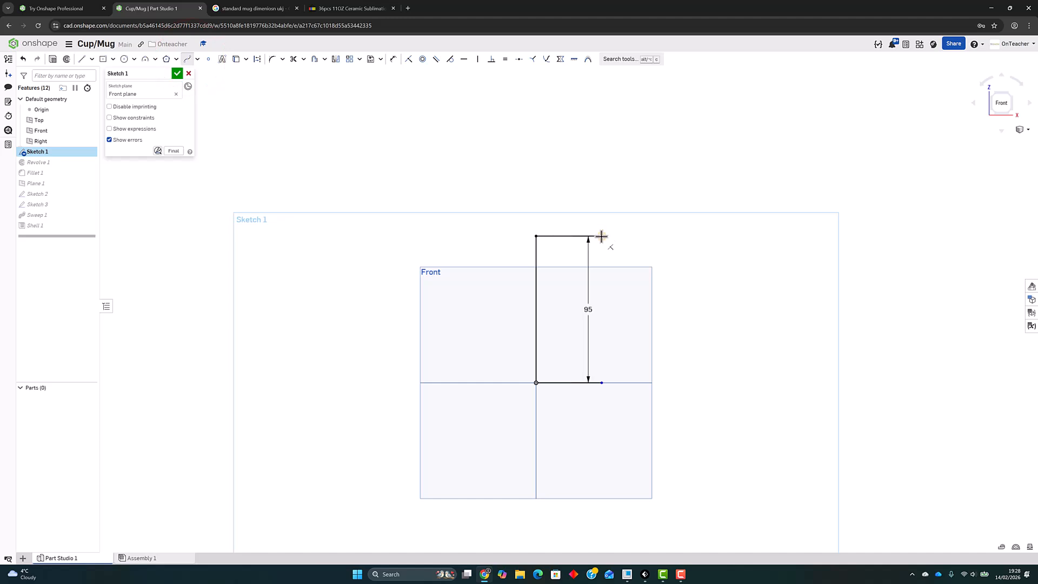
left_click(602, 270)
left_click(584, 340)
double_click(601, 382)
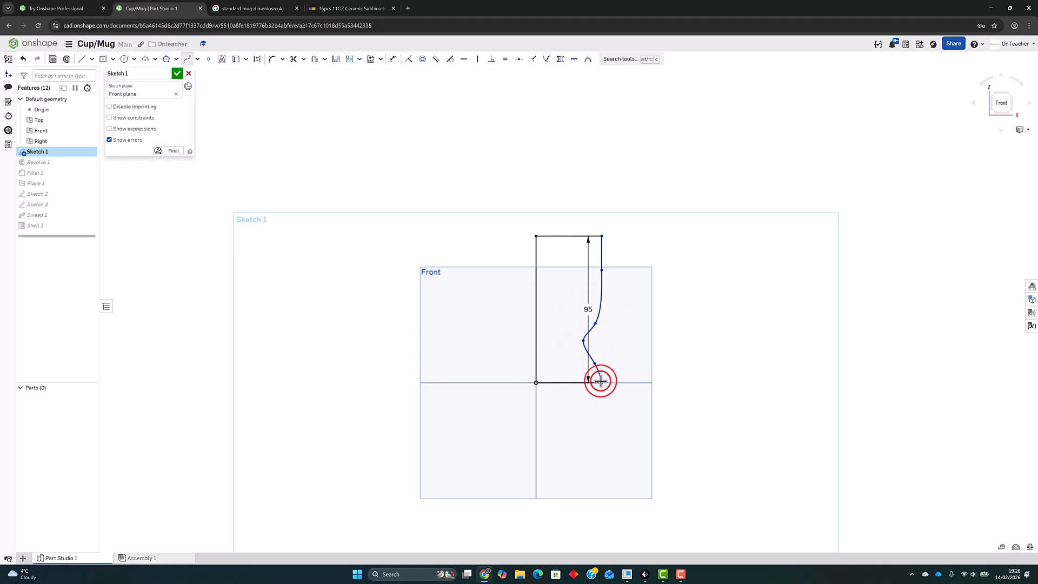
left_click(177, 73)
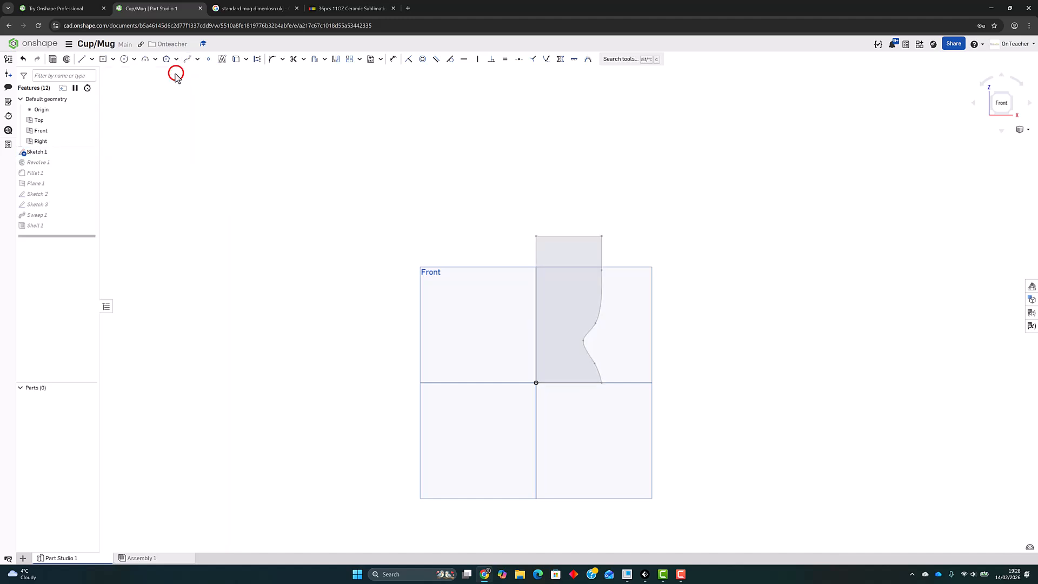
Step: Edit Plane 1 to set its offset from the Right plane to 25 mm, and accept the plane
right_click_drag(515, 246, 690, 376)
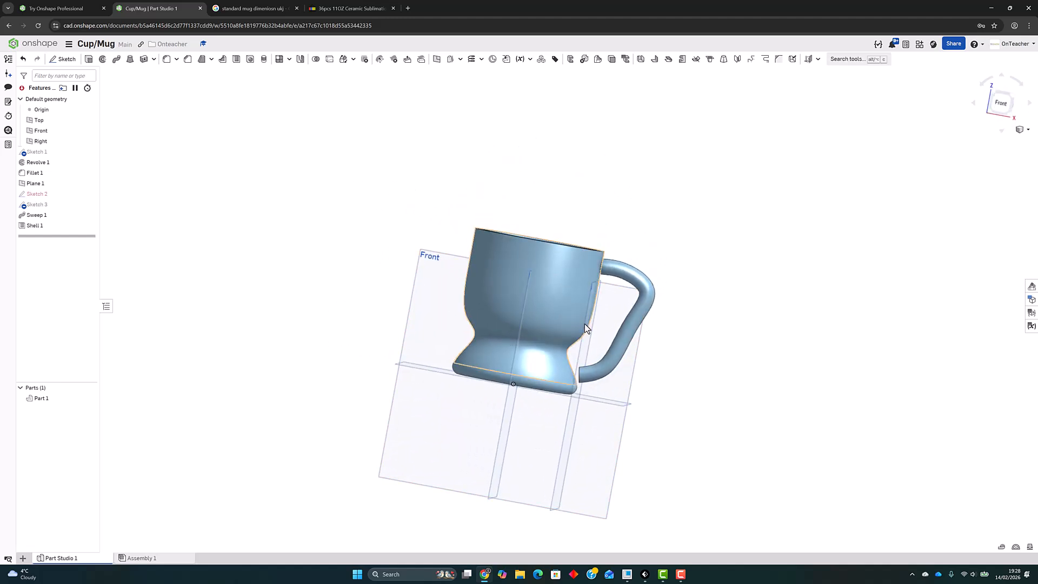
right_click_drag(584, 415, 569, 429)
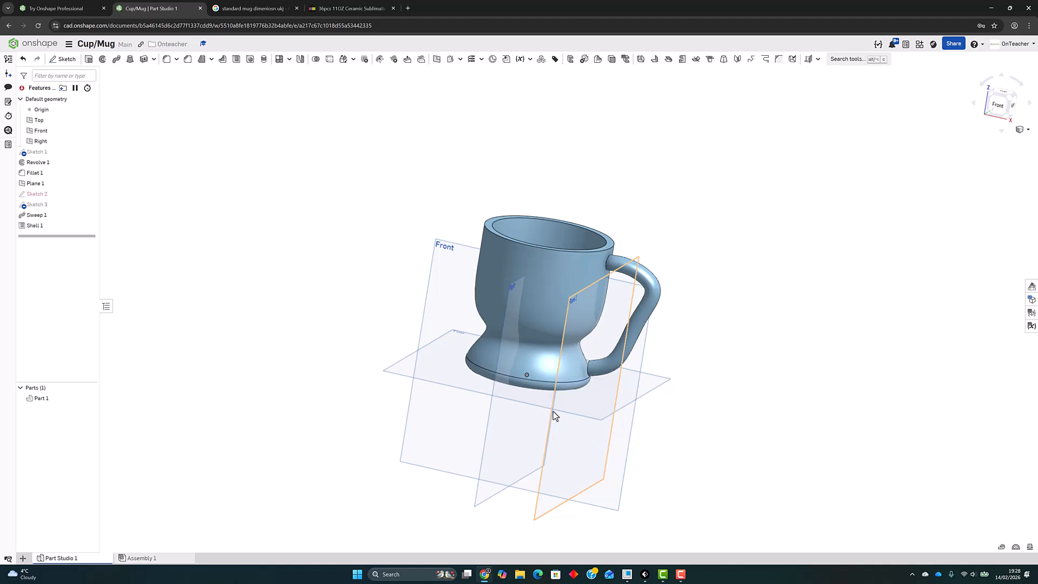
left_click(553, 411)
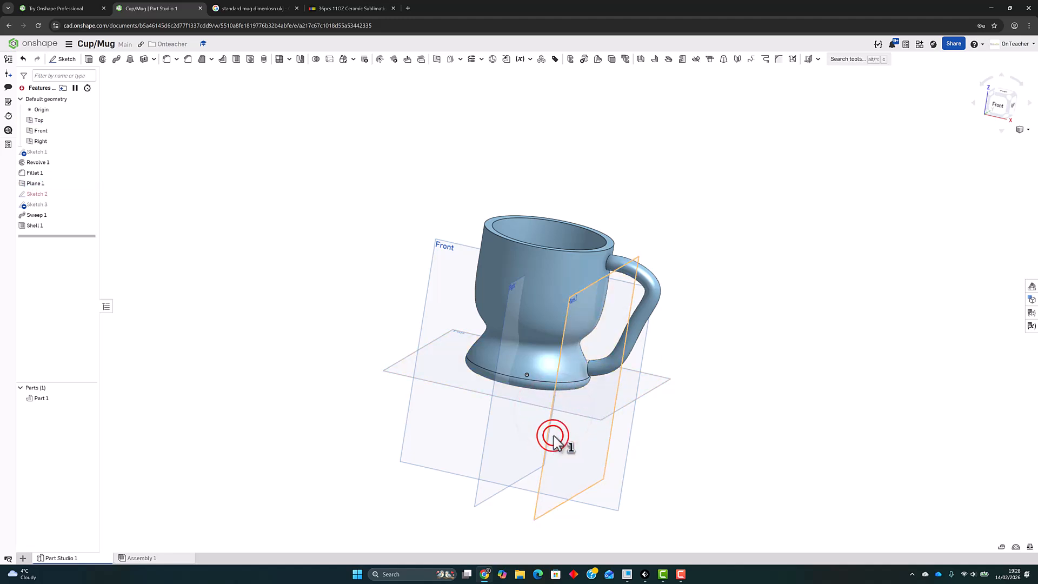
left_click(42, 183)
double_click(43, 184)
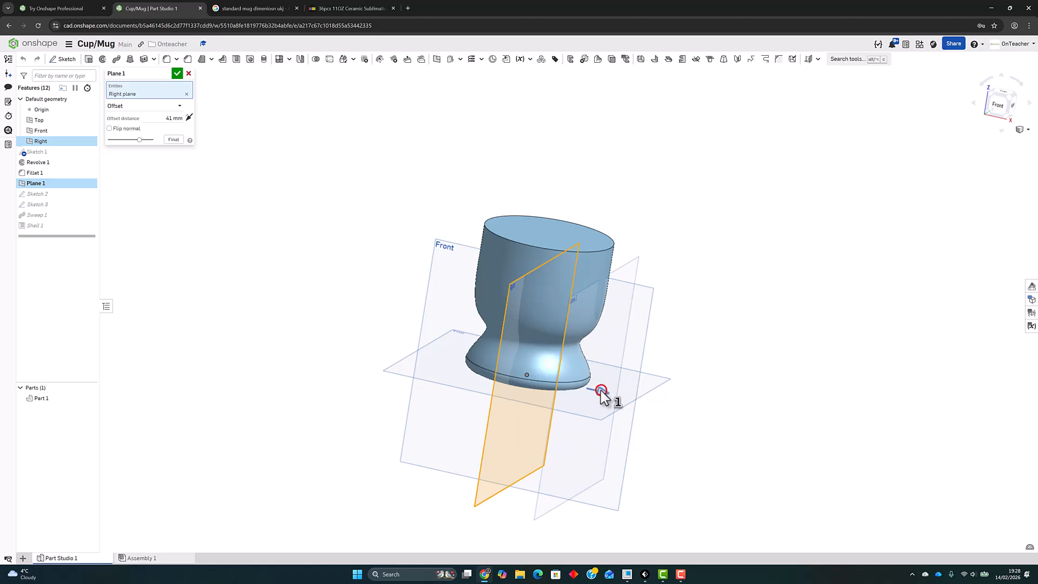
left_click(602, 390)
left_click_drag(590, 386, 577, 385)
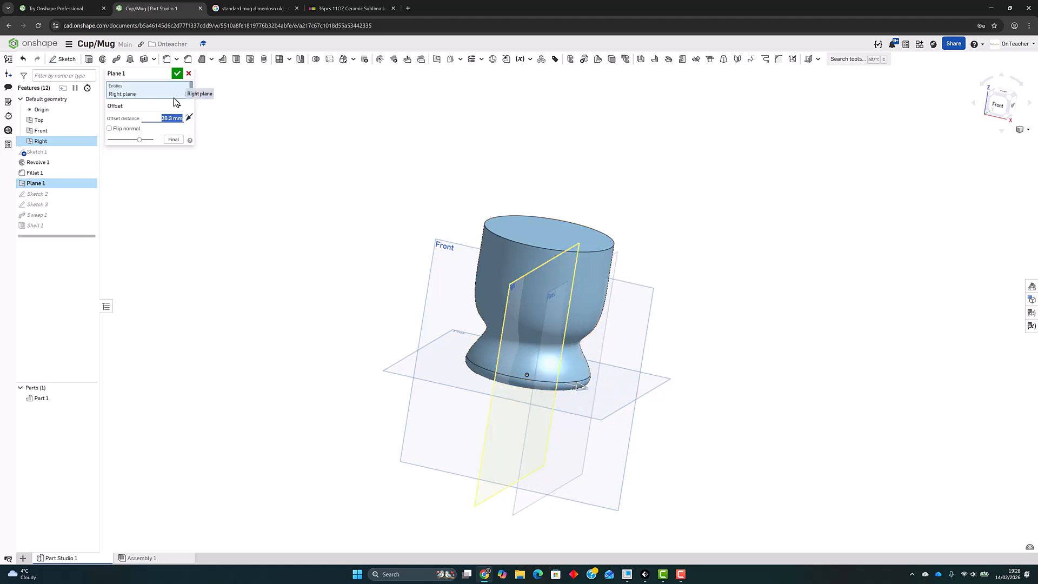
left_click(178, 74)
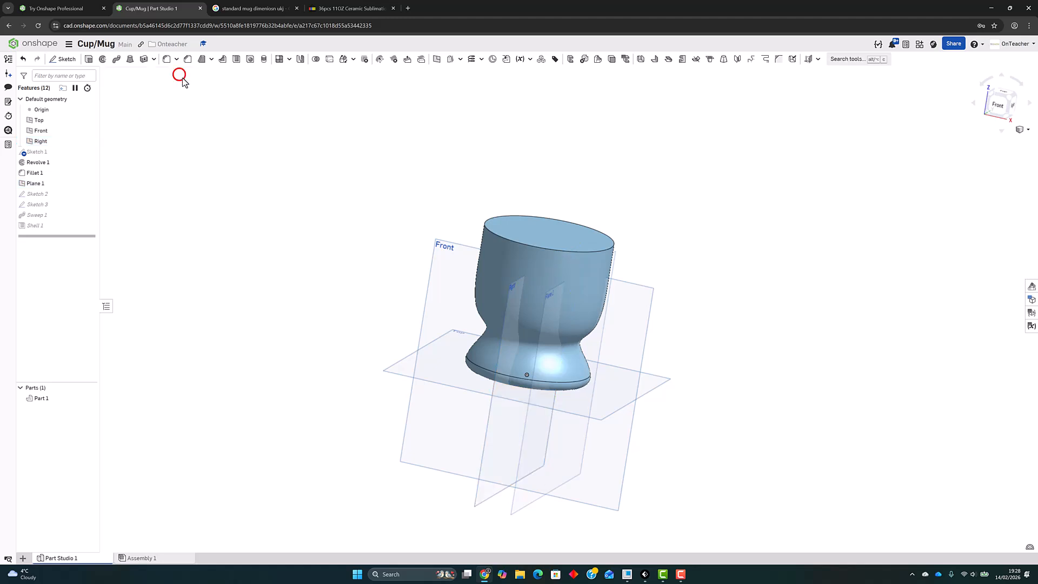
Step: Edit Sketch 2 to dimension the handle circle's centre 10 mm below the mug's top edge, and accept the sketch
right_click_drag(526, 302, 264, 335)
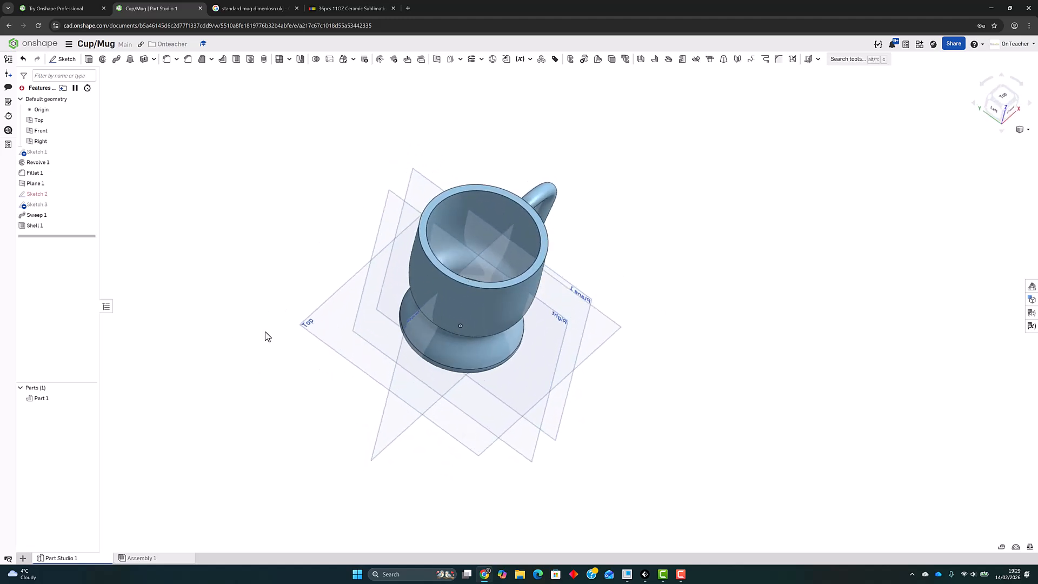
right_click_drag(334, 303, 270, 312)
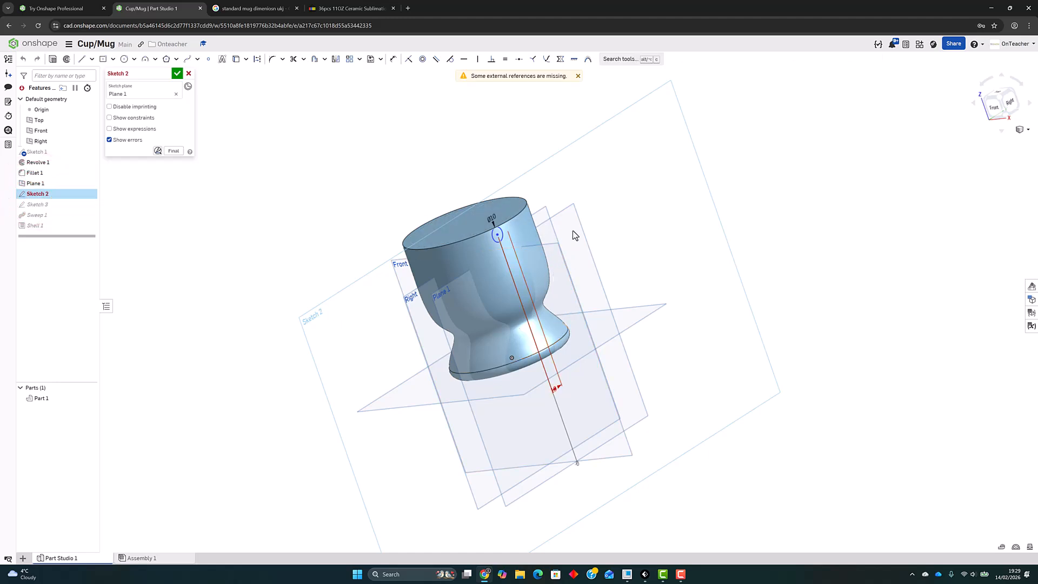
key("n")
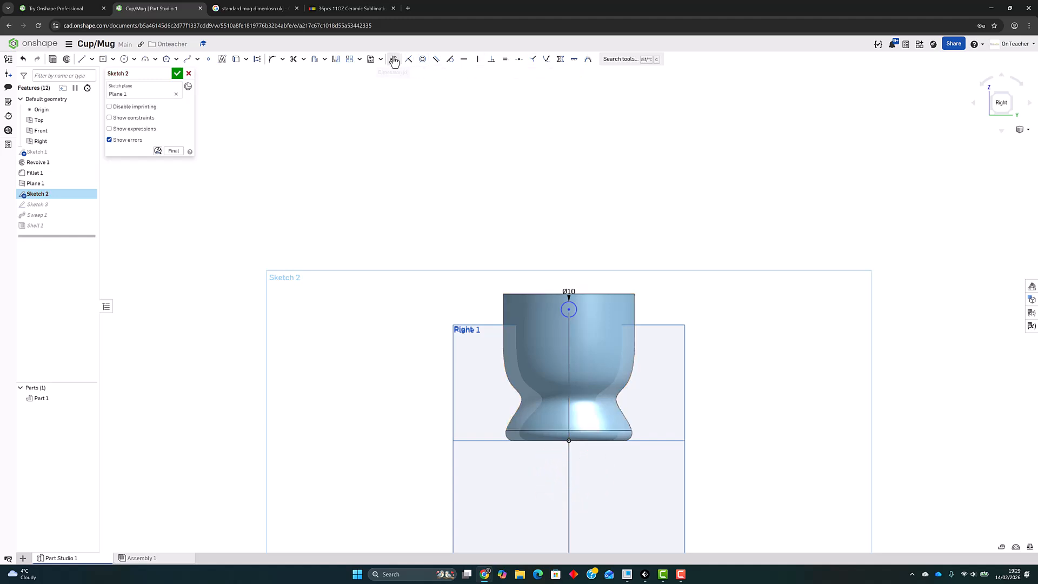
left_click(569, 309)
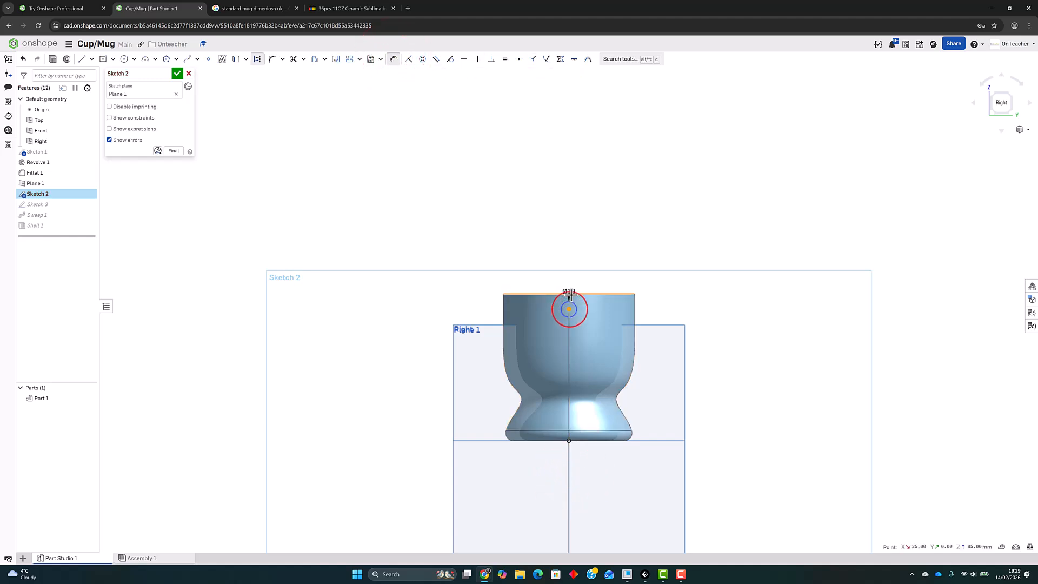
left_click(571, 295)
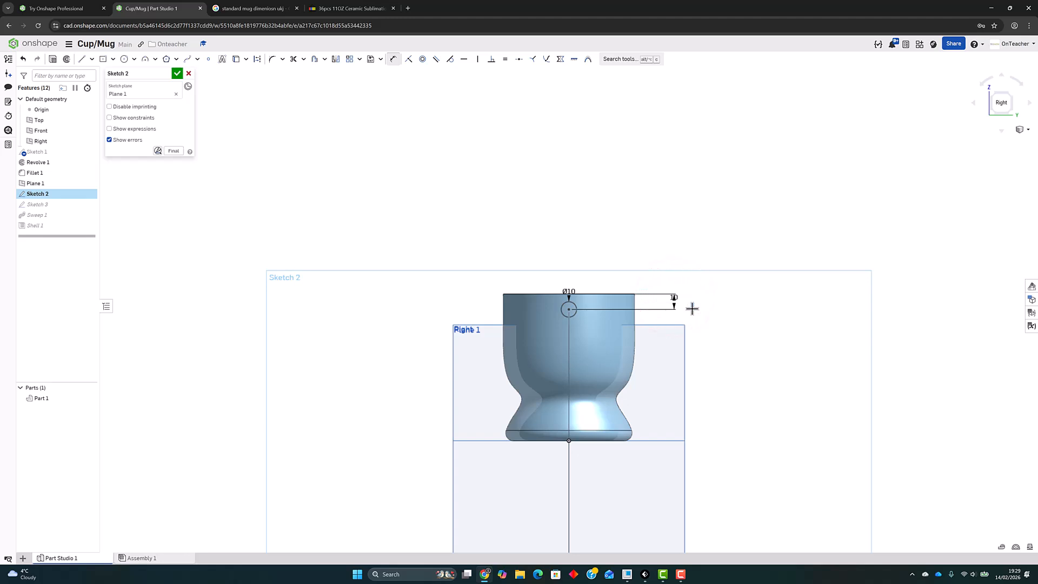
left_click(177, 76)
mouse_move(342, 183)
right_mouse_down()
mouse_move(429, 191)
mouse_move(442, 234)
mouse_move(428, 226)
mouse_move(429, 255)
mouse_move(425, 216)
right_mouse_up()
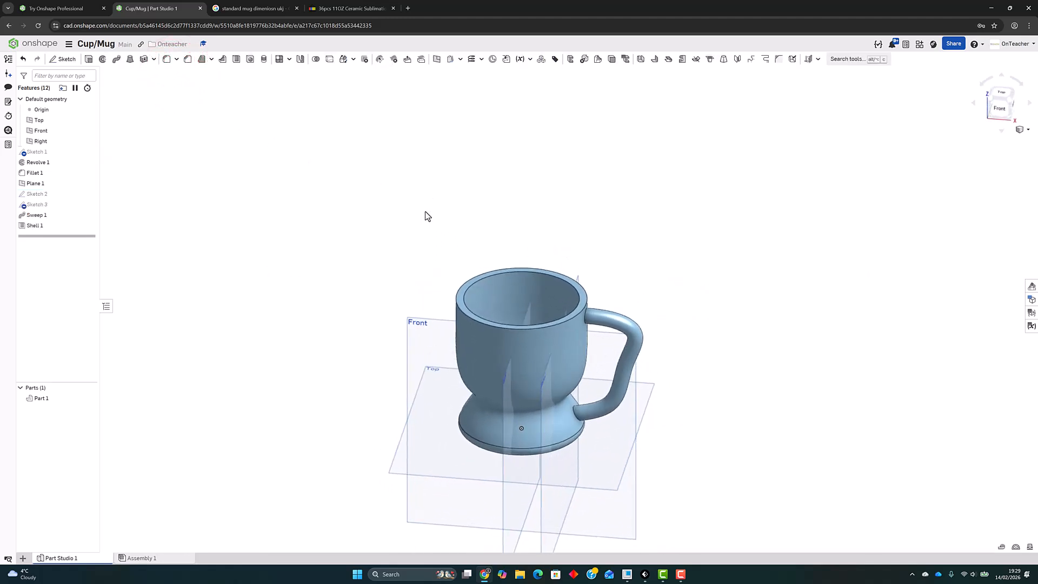
Step: Reshape the wall spline in Sketch 1 with a wider flared top, a shallower waist and a bulging base, and accept the sketch
left_click(42, 151)
double_click(42, 151)
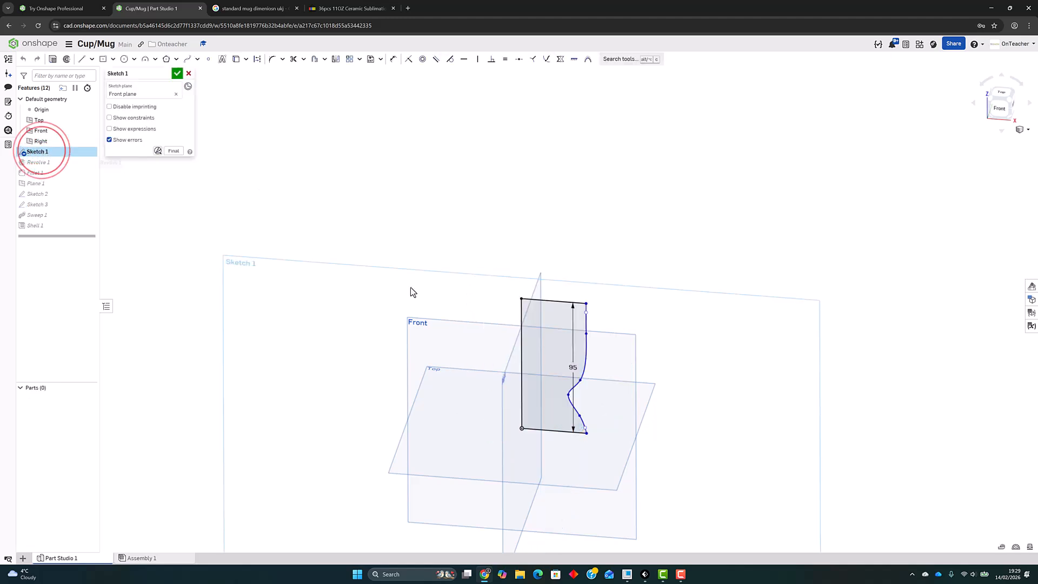
left_click(569, 394)
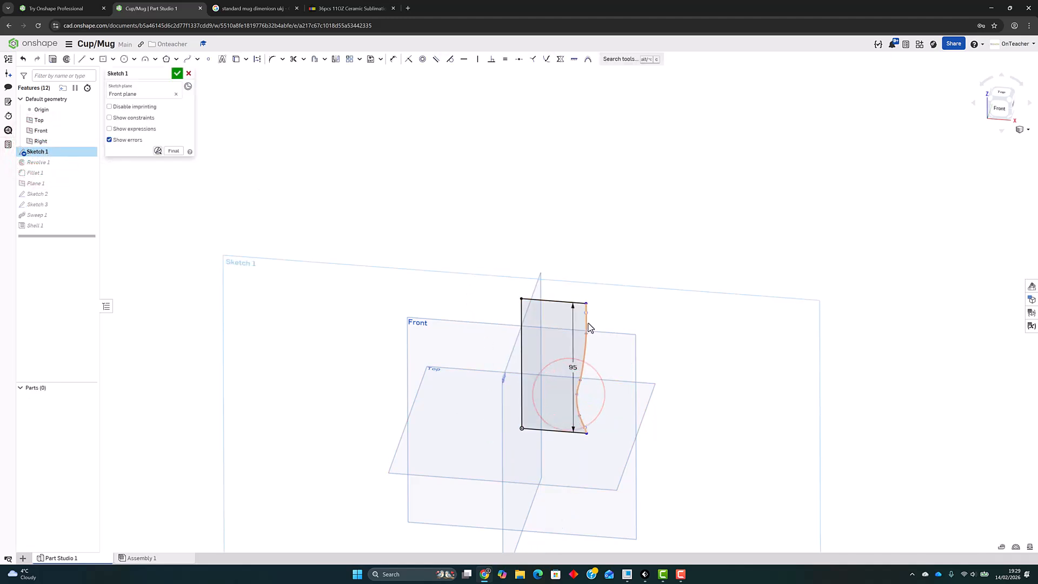
left_click_drag(587, 331, 591, 335)
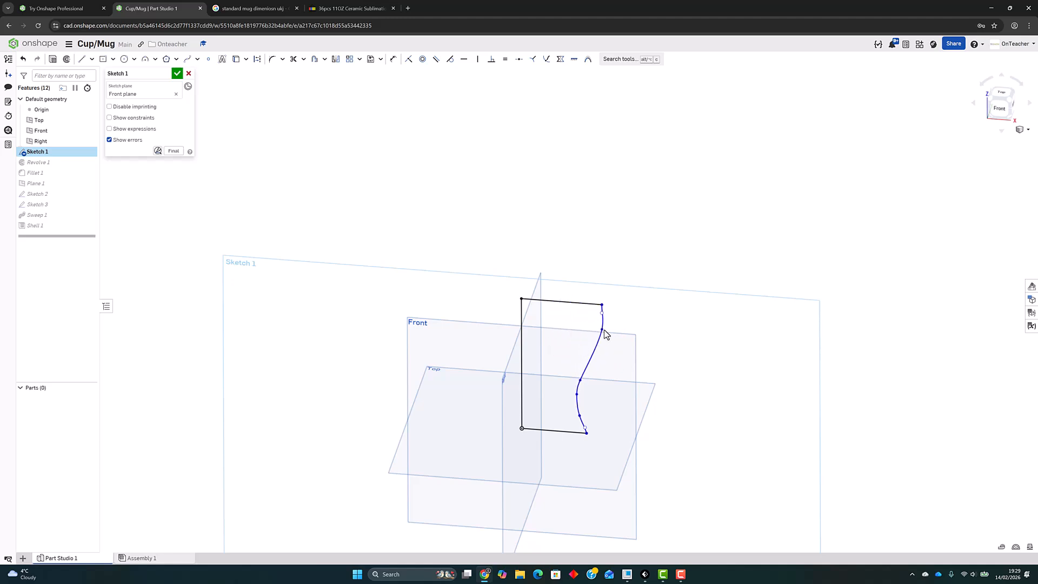
left_click_drag(580, 416, 595, 417)
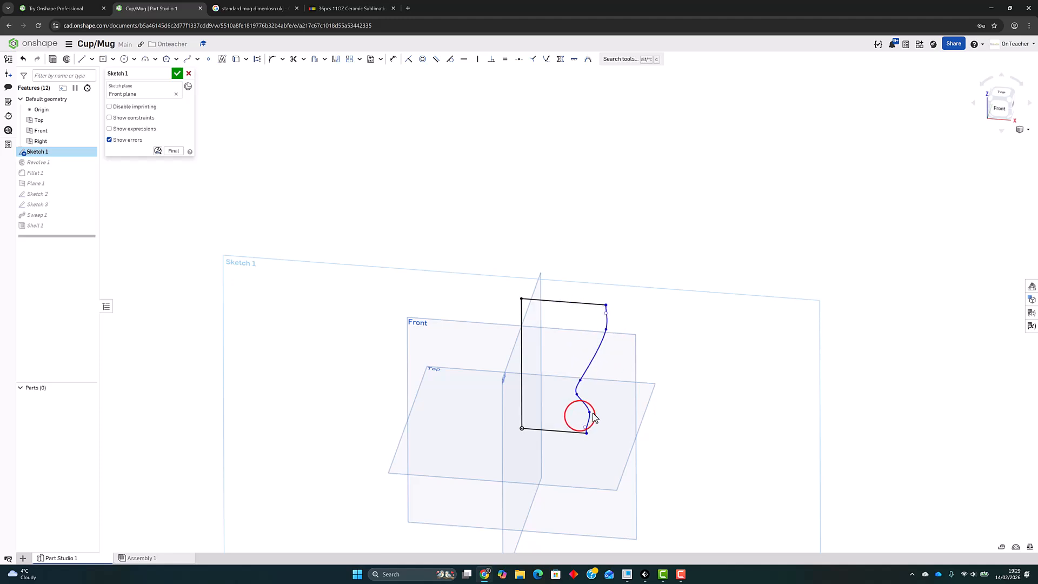
left_click_drag(580, 380, 589, 380)
left_click(177, 71)
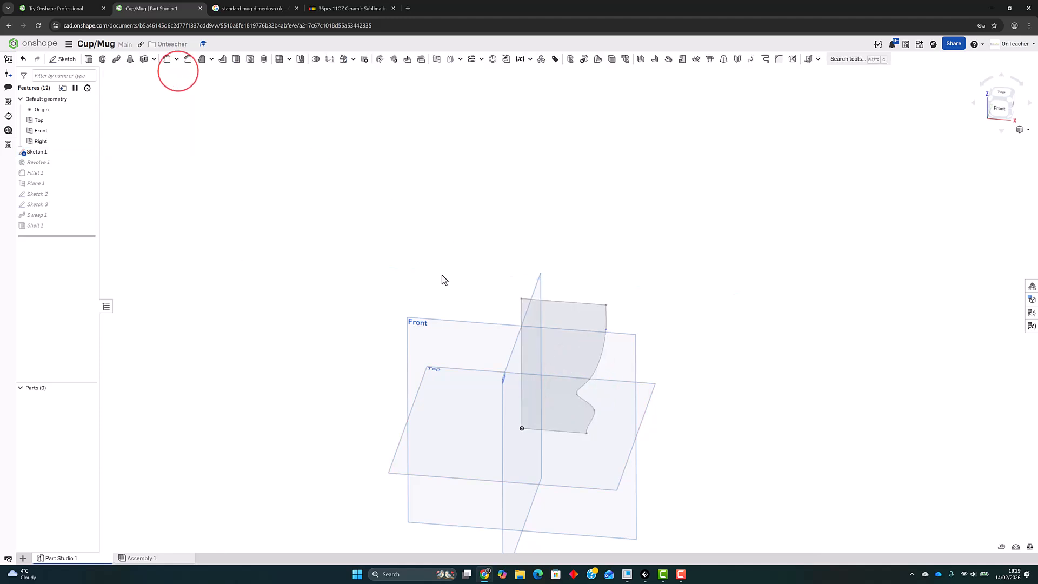
Step: Edit Sketch 2 to set the handle circle's diameter to 15 mm and lower its centre further below the rim, and accept the sketch
mouse_move(442, 277)
right_mouse_down()
mouse_move(448, 256)
mouse_move(417, 243)
mouse_move(299, 248)
mouse_move(367, 241)
mouse_move(405, 255)
mouse_move(368, 250)
mouse_move(549, 334)
mouse_move(533, 352)
right_mouse_up()
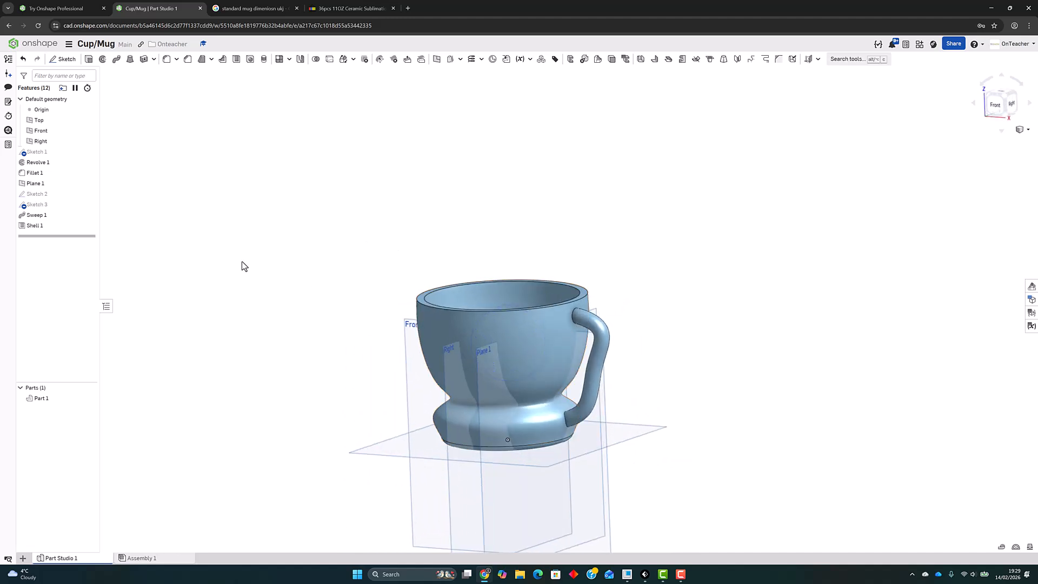
left_click(30, 196)
double_click(30, 196)
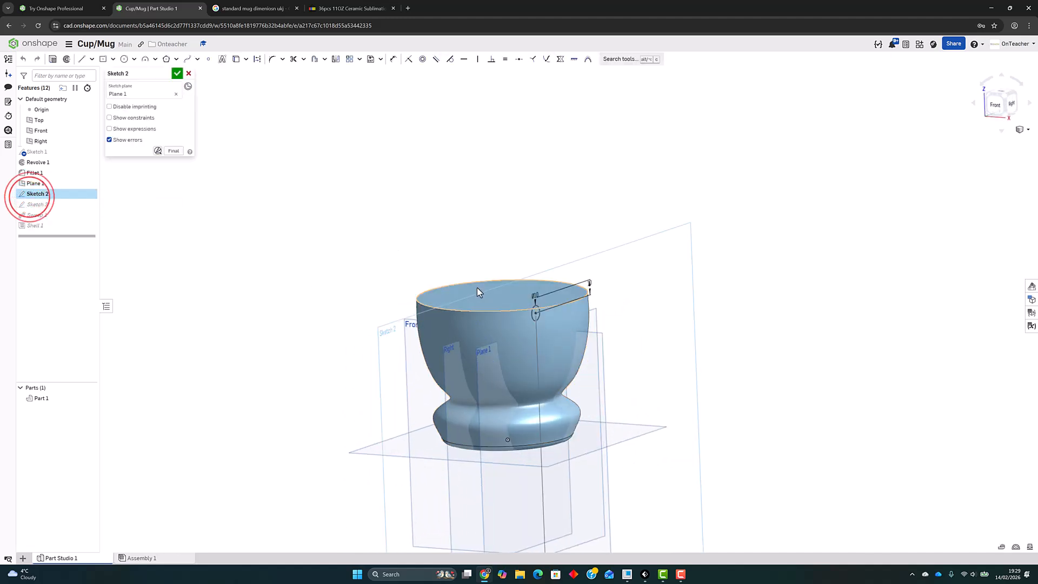
double_click(534, 295)
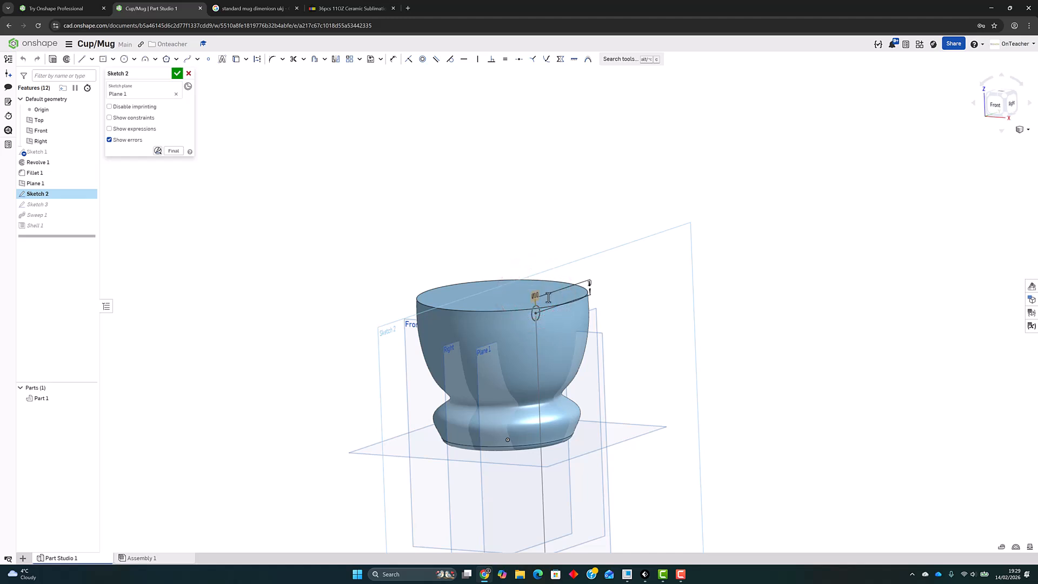
type("15")
key("Return")
double_click(591, 283)
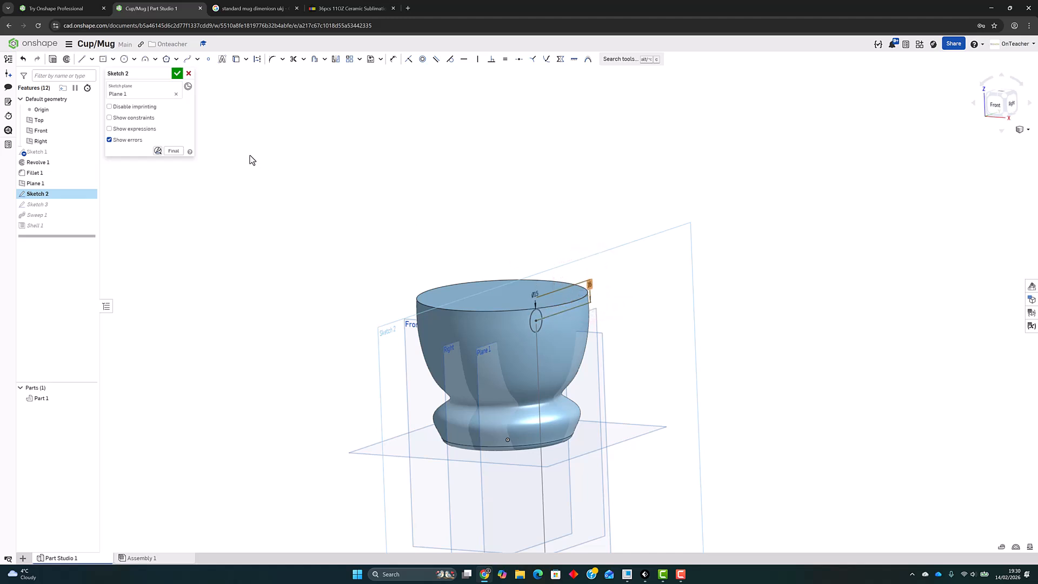
left_click(180, 75)
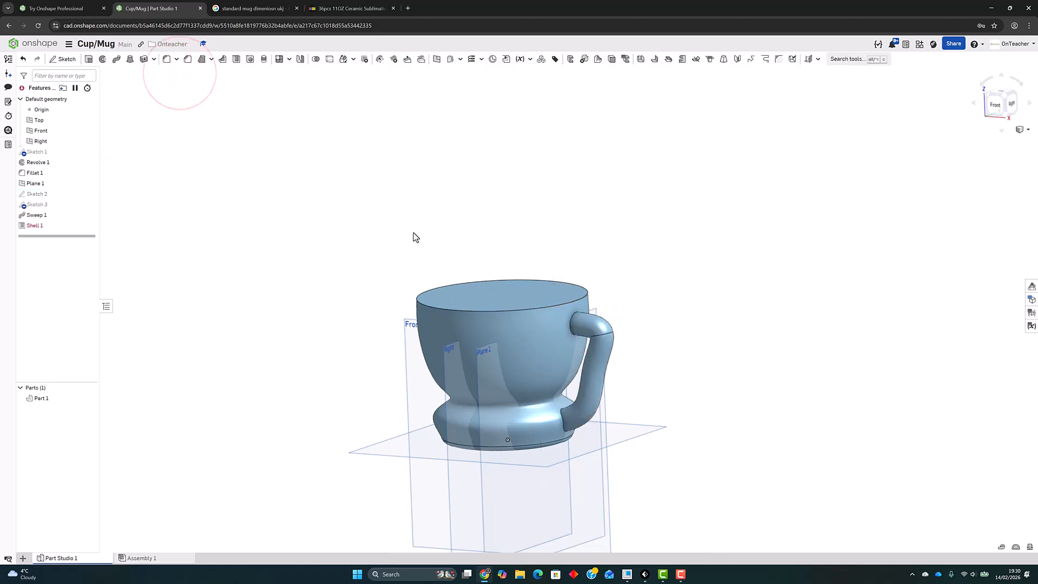
Step: Edit Shell 1 to set its thickness to 2 mm, and accept the shell
mouse_move(415, 233)
right_mouse_down()
mouse_move(433, 235)
mouse_move(430, 267)
mouse_move(428, 251)
mouse_move(456, 234)
mouse_move(429, 253)
mouse_move(490, 277)
right_mouse_up()
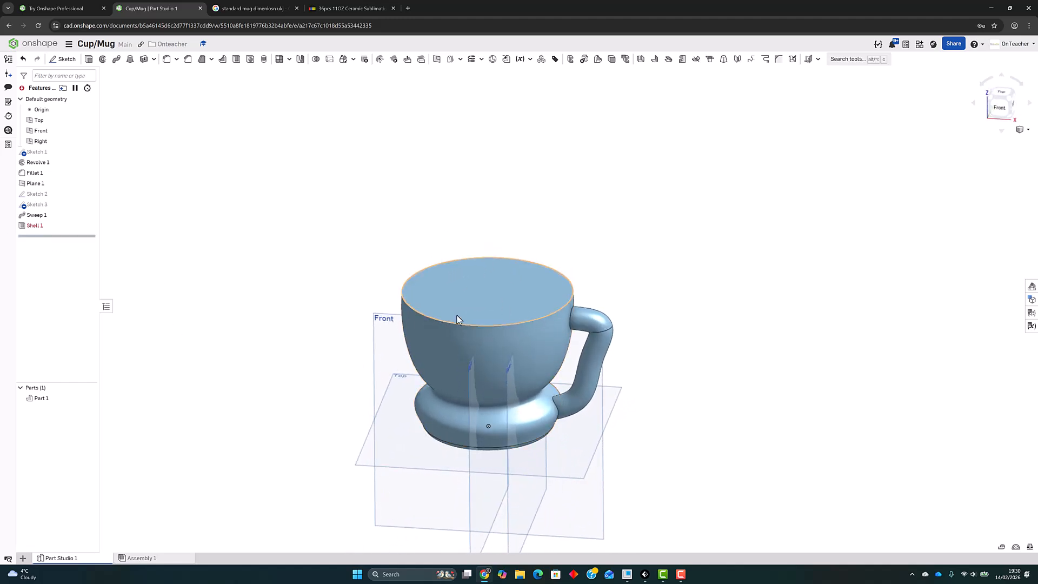
scroll(622, 312, "up", 5)
right_click_drag(642, 306, 574, 316)
double_click(34, 227)
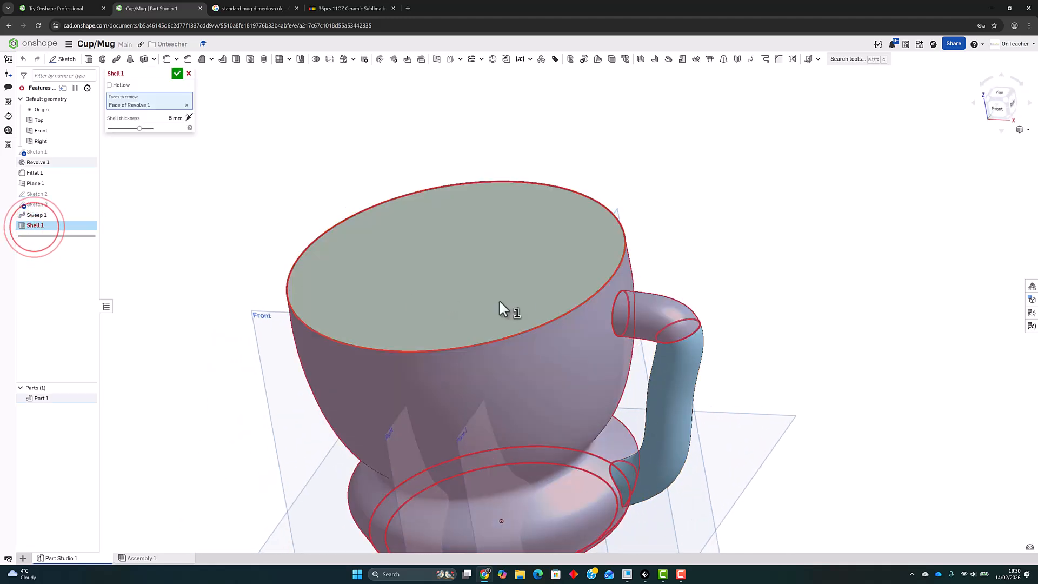
right_click_drag(669, 314, 695, 329)
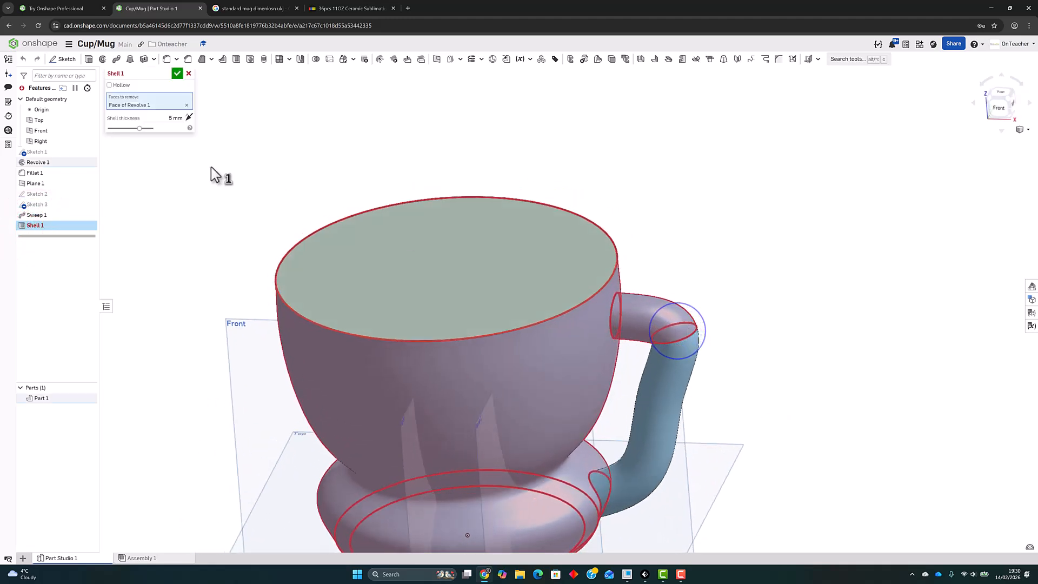
left_click(159, 118)
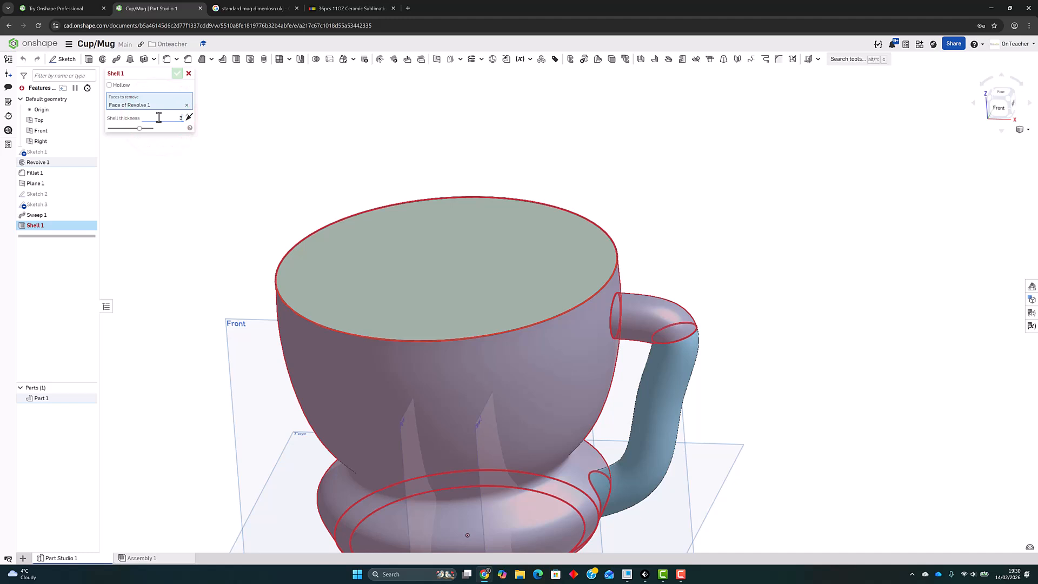
key("Return")
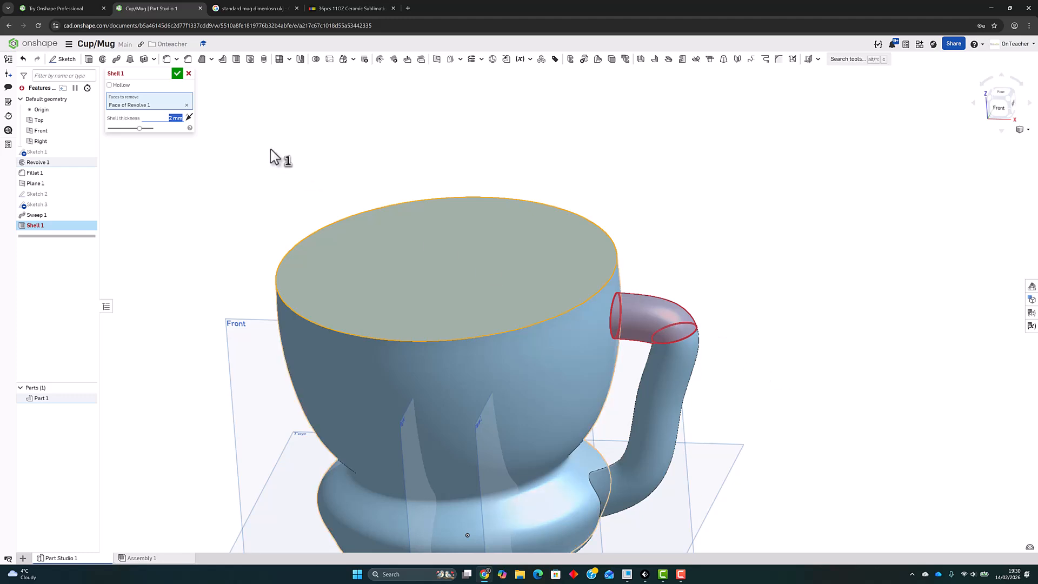
left_click(178, 73)
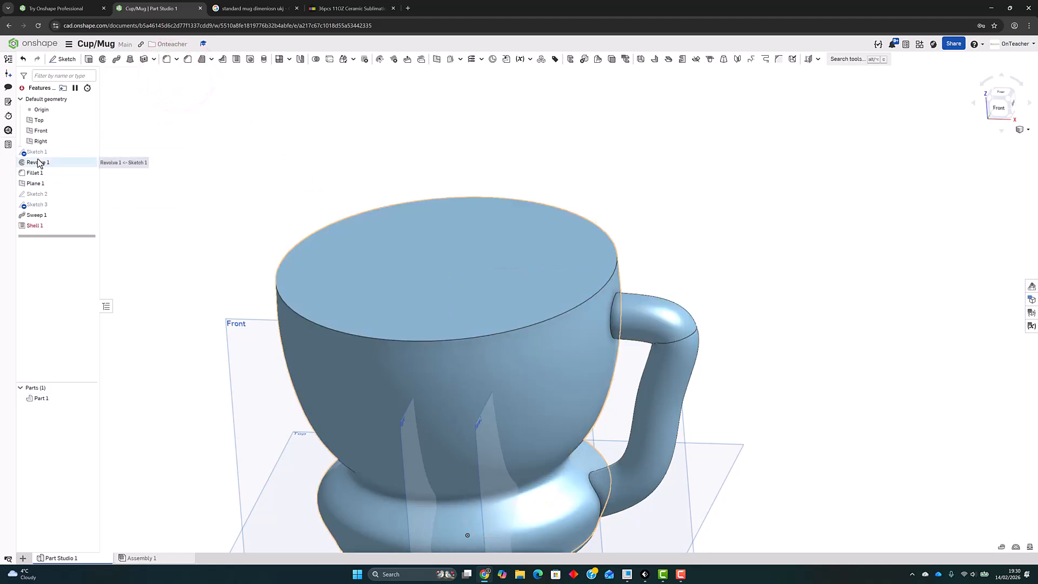
Step: Edit Sketch 3 to move the handle spline's upper outer bend point slightly inward towards the mug, and accept the sketch
double_click(38, 204)
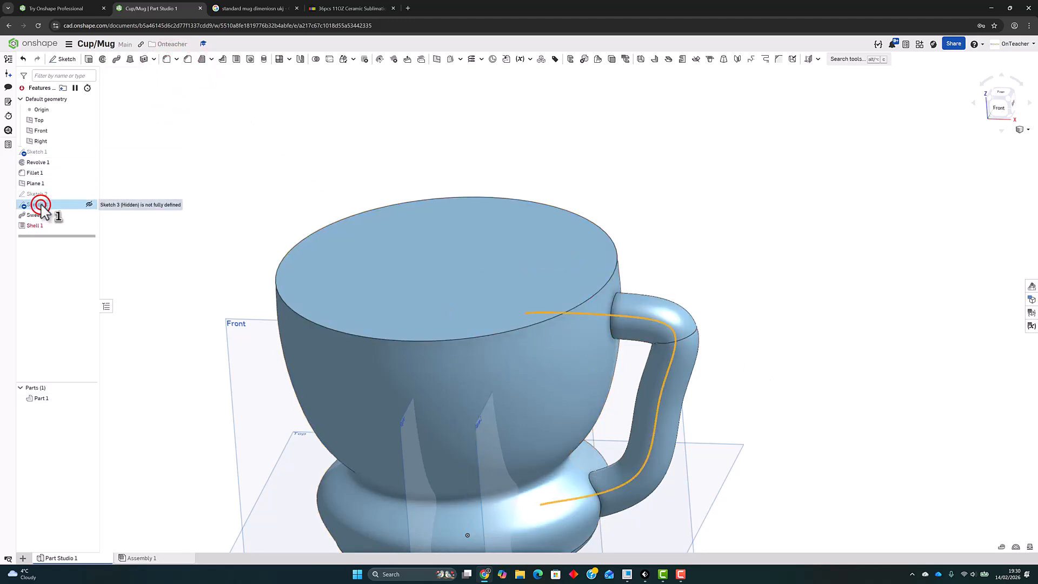
left_click_drag(673, 334, 657, 337)
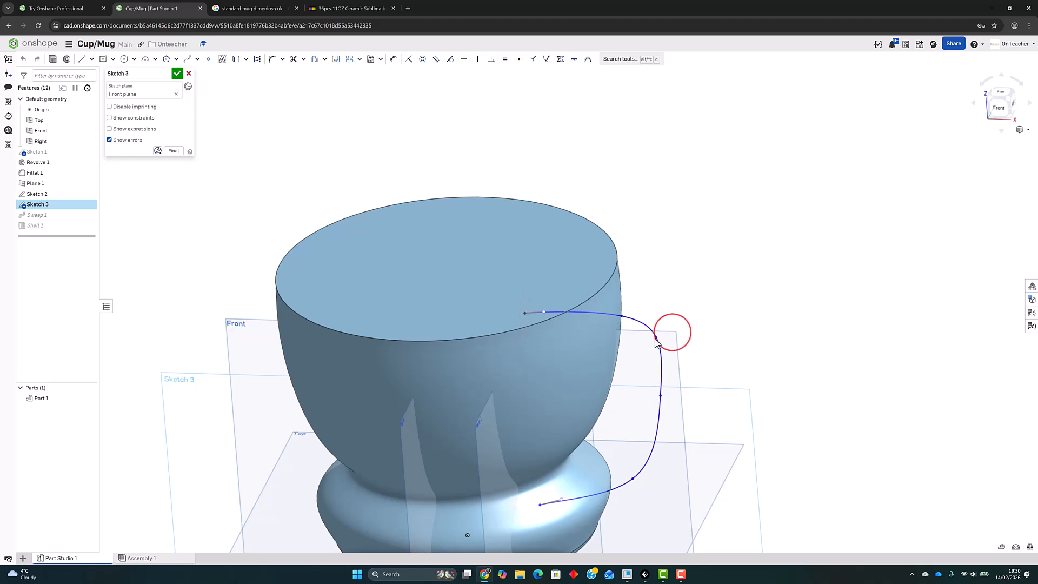
left_click(177, 74)
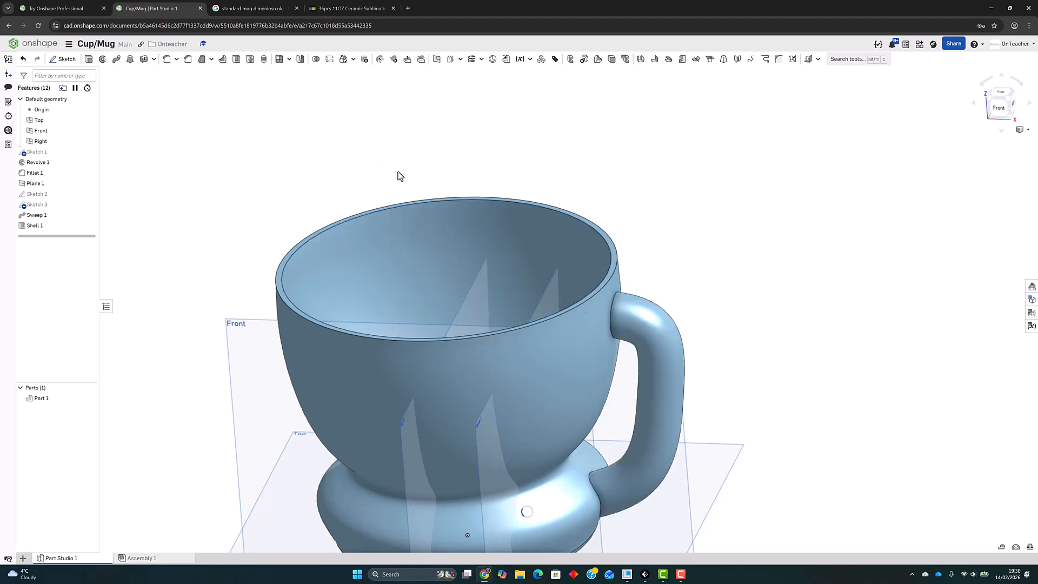
Step: Edit Shell 1 to set its wall thickness to 5 mm, and accept the shell
scroll(403, 177, "up", 1)
scroll(402, 178, "down", 3)
right_click_drag(400, 177, 364, 225)
double_click(47, 225)
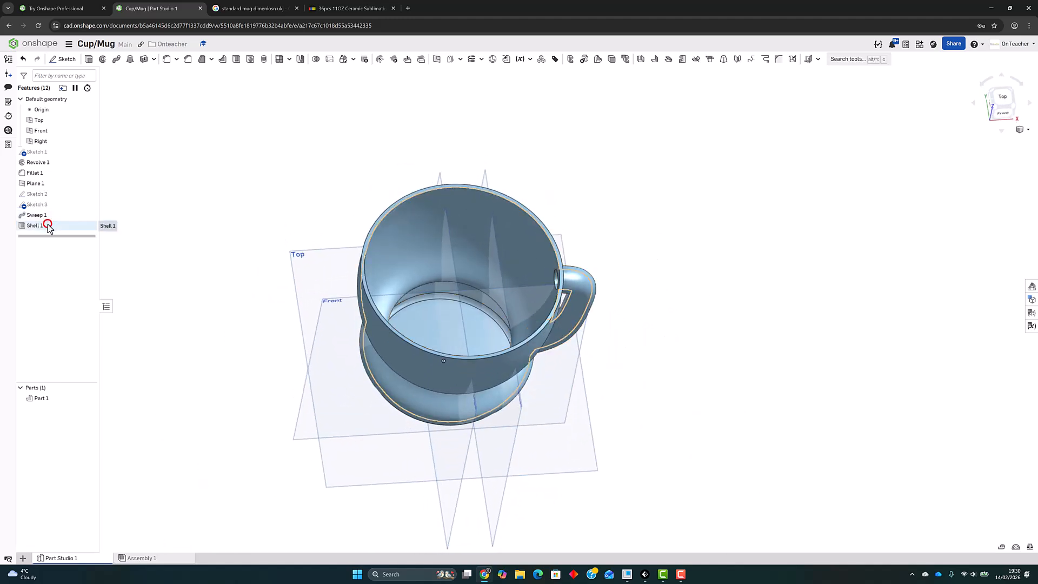
left_click(161, 117)
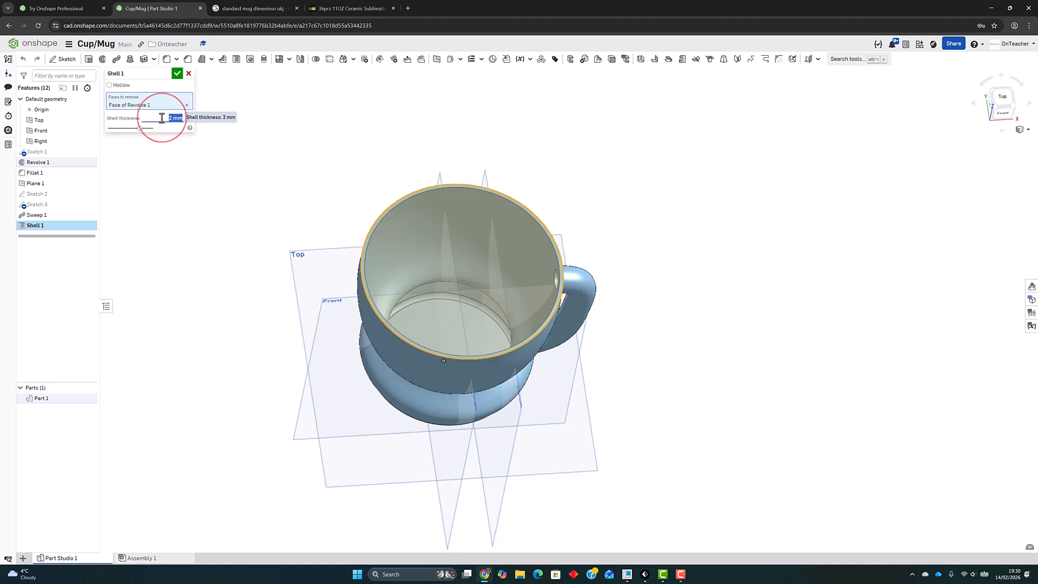
key("Return")
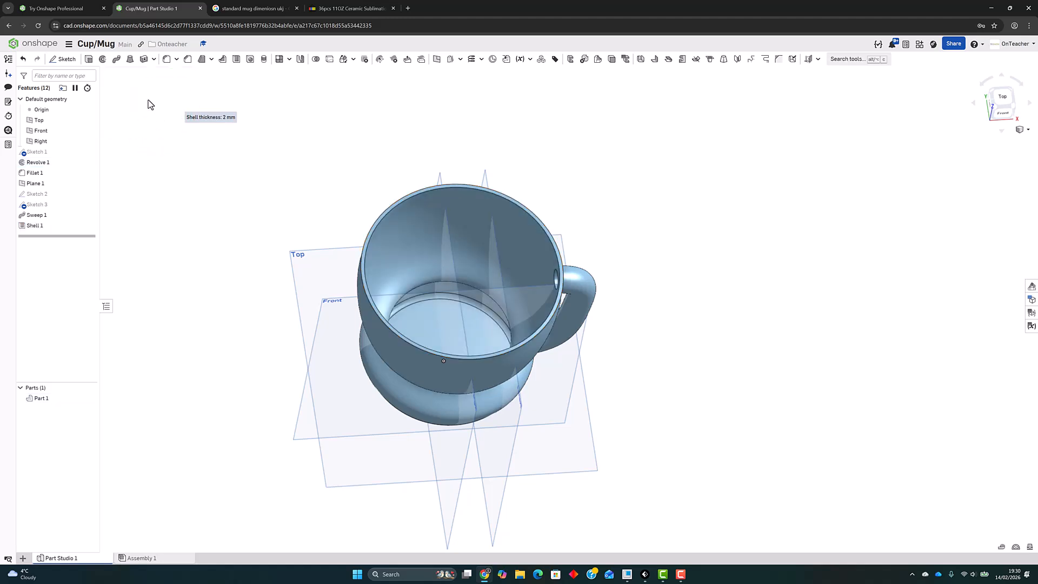
right_click_drag(335, 242, 188, 189)
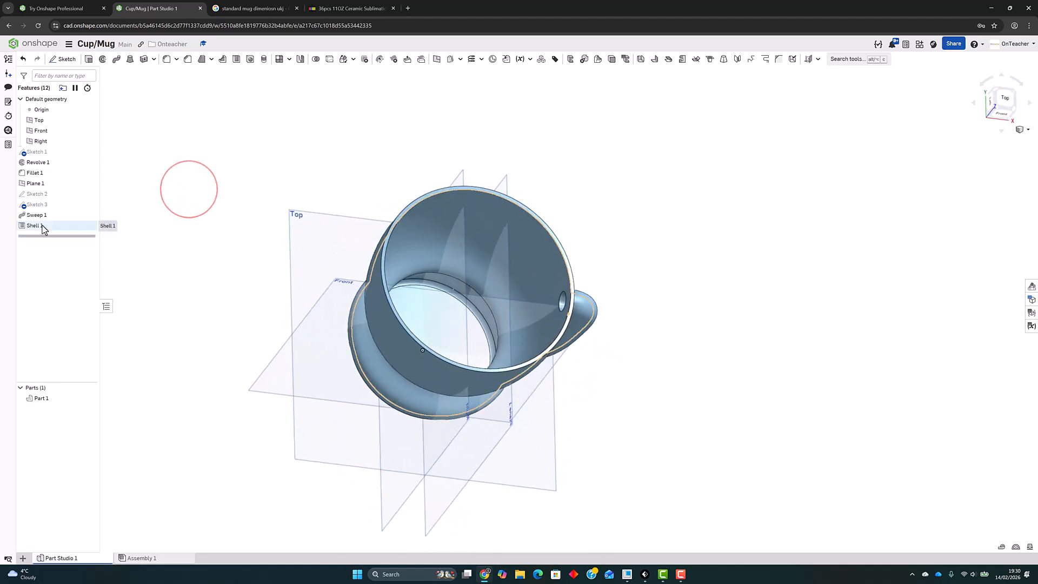
double_click(36, 225)
left_click(171, 116)
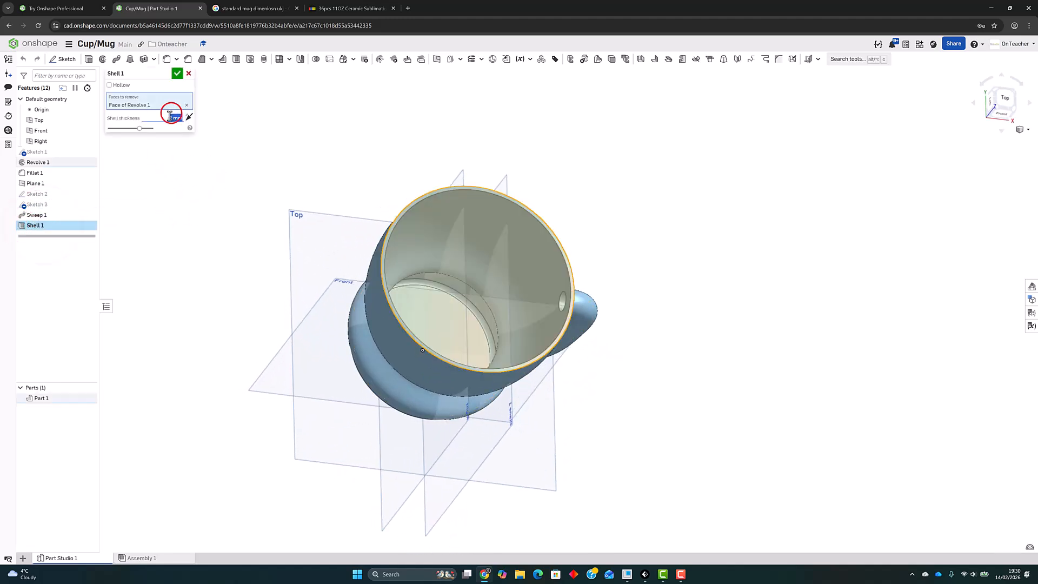
type("5")
key("Return")
right_click_drag(421, 278, 392, 232)
left_click(176, 74)
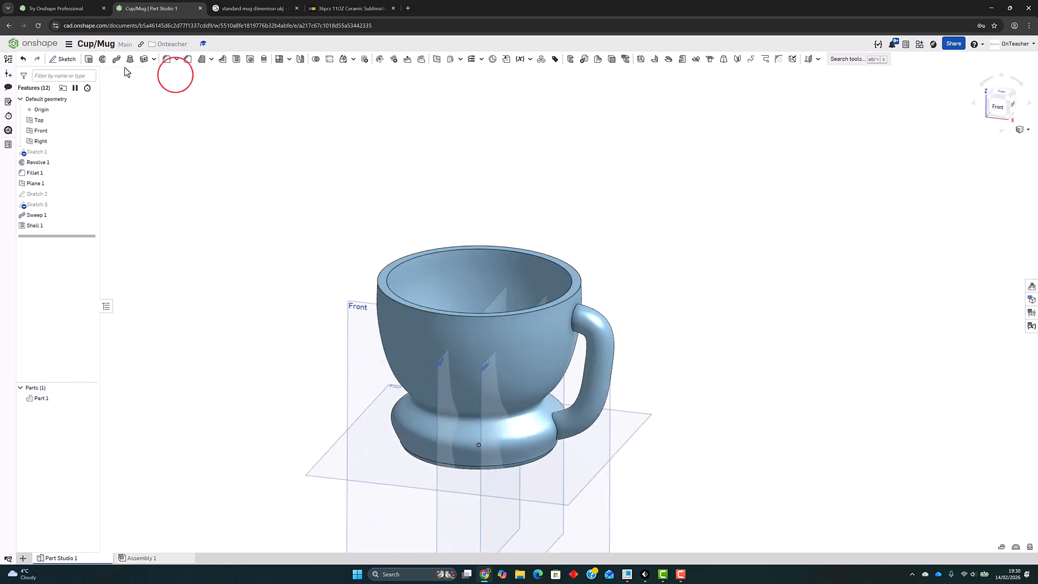
Step: Fillet the upper and lower edges where the handle joins the mug body with a 2 mm radius
left_click(166, 59)
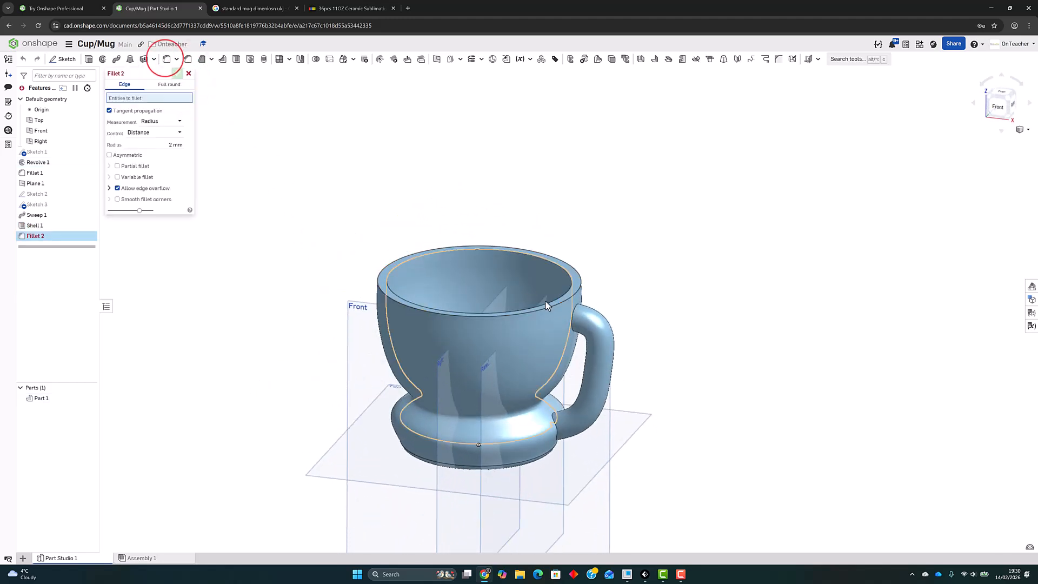
left_click(575, 319)
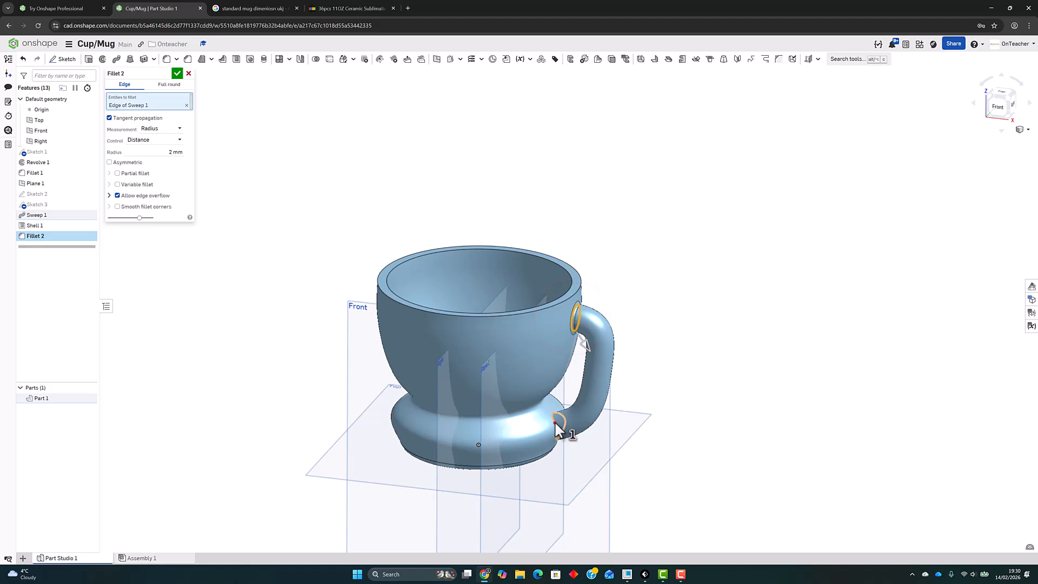
left_click(555, 422)
left_click(177, 73)
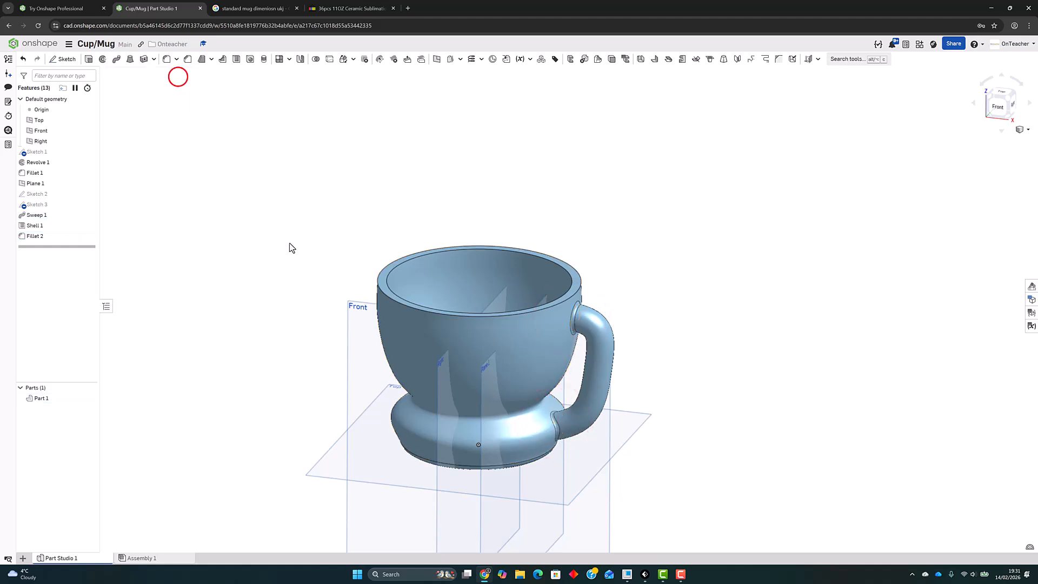
Step: Edit Sketch 1 to raise the wall spline's waist point and pull the base bulge slightly inward, and accept the sketch
right_click_drag(290, 249, 295, 276)
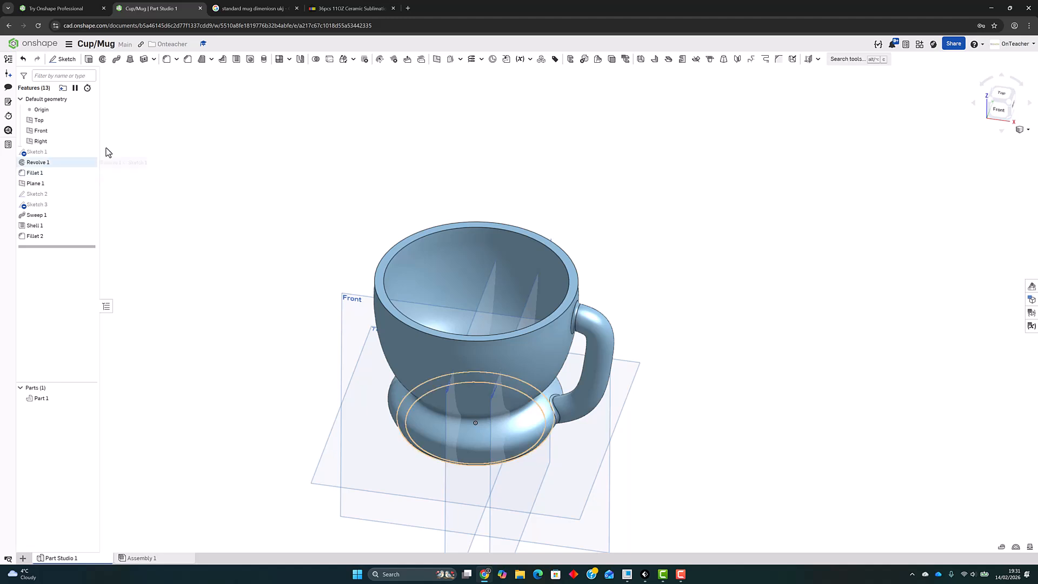
double_click(65, 152)
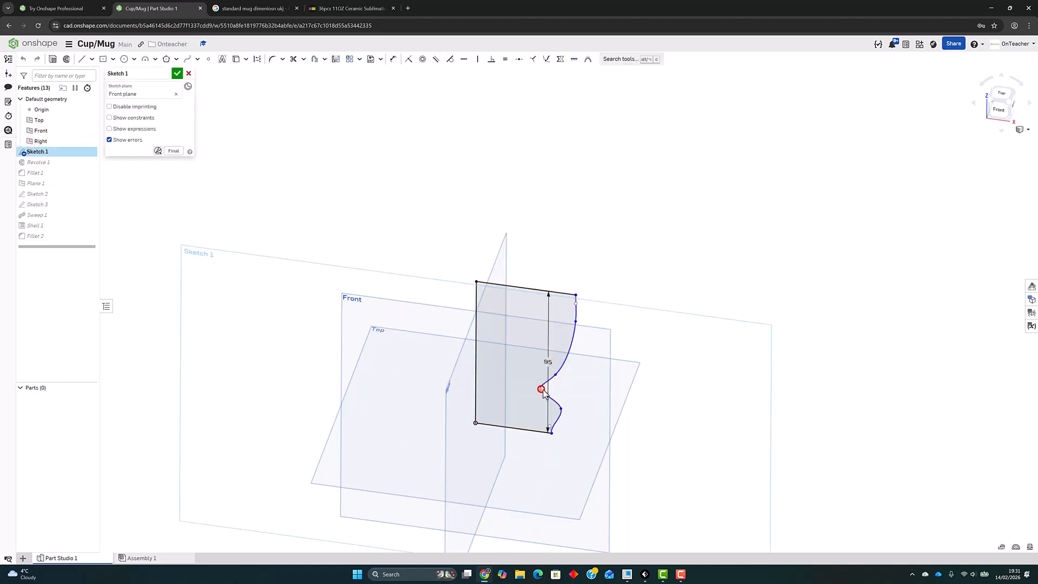
left_click_drag(541, 390, 547, 367)
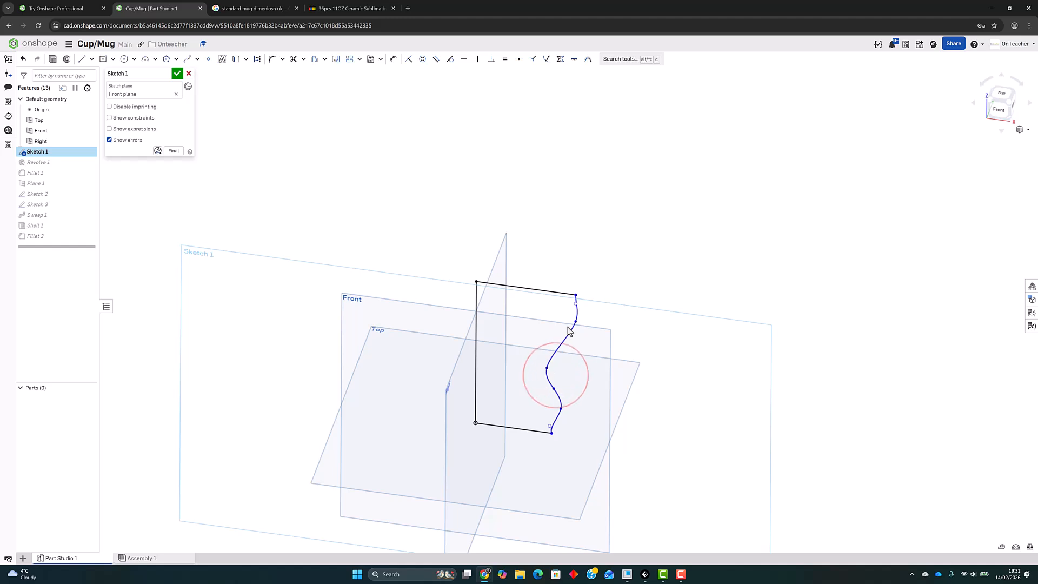
left_click_drag(561, 408, 557, 407)
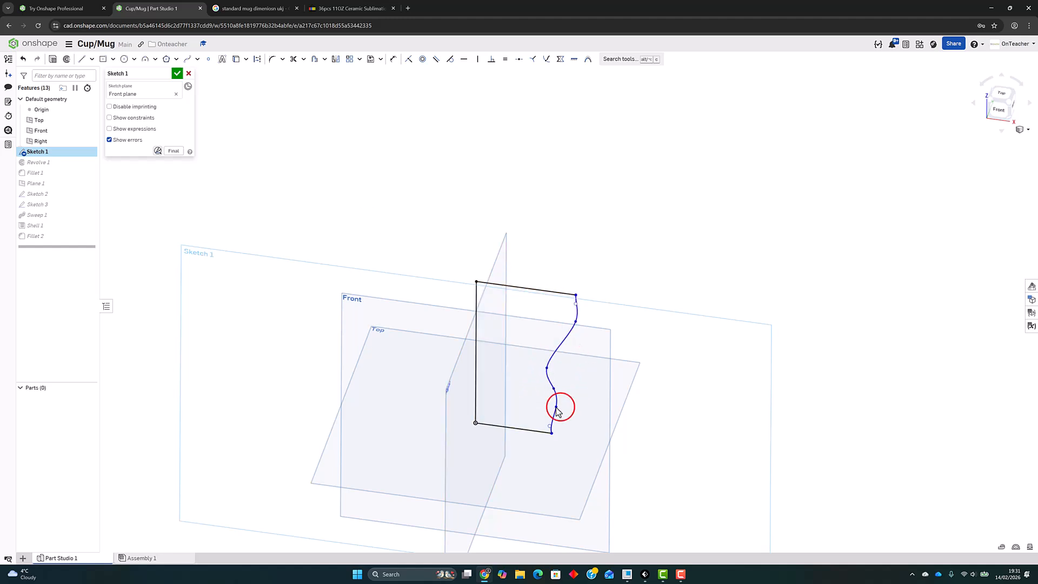
left_click(177, 73)
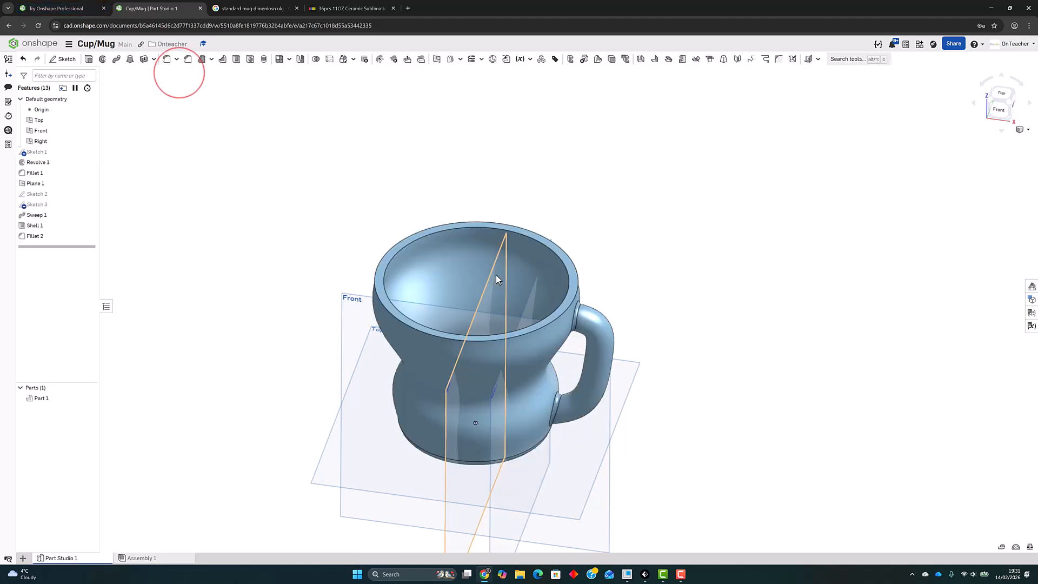
right_click_drag(496, 275, 652, 280)
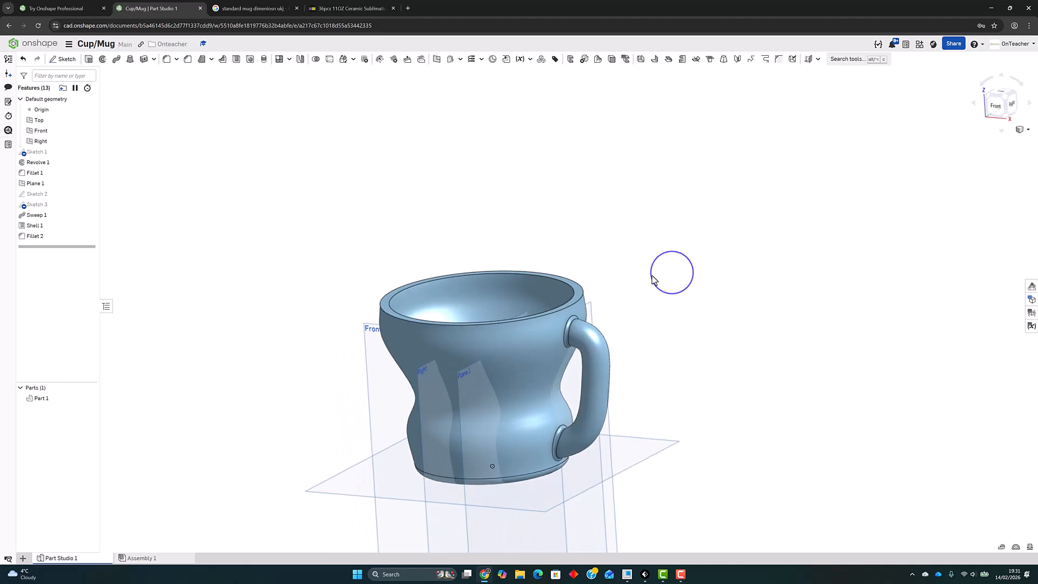